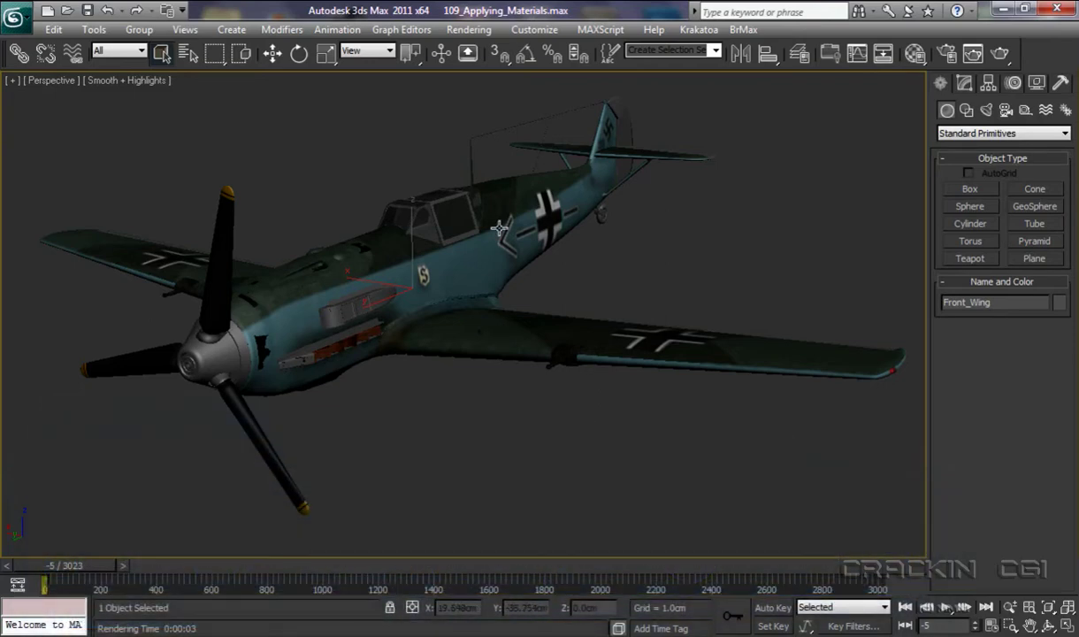
Step: Render the Perspective view of the aircraft to inspect its current materials
mouse_move(502, 227)
middle_mouse_down("alt")
mouse_move(563, 251)
mouse_move(622, 253)
mouse_move(696, 224)
mouse_move(673, 248)
mouse_move(697, 92)
mouse_move(610, 204)
mouse_move(468, 314)
mouse_move(479, 265)
mouse_move(517, 227)
mouse_move(501, 217)
middle_mouse_up("alt")
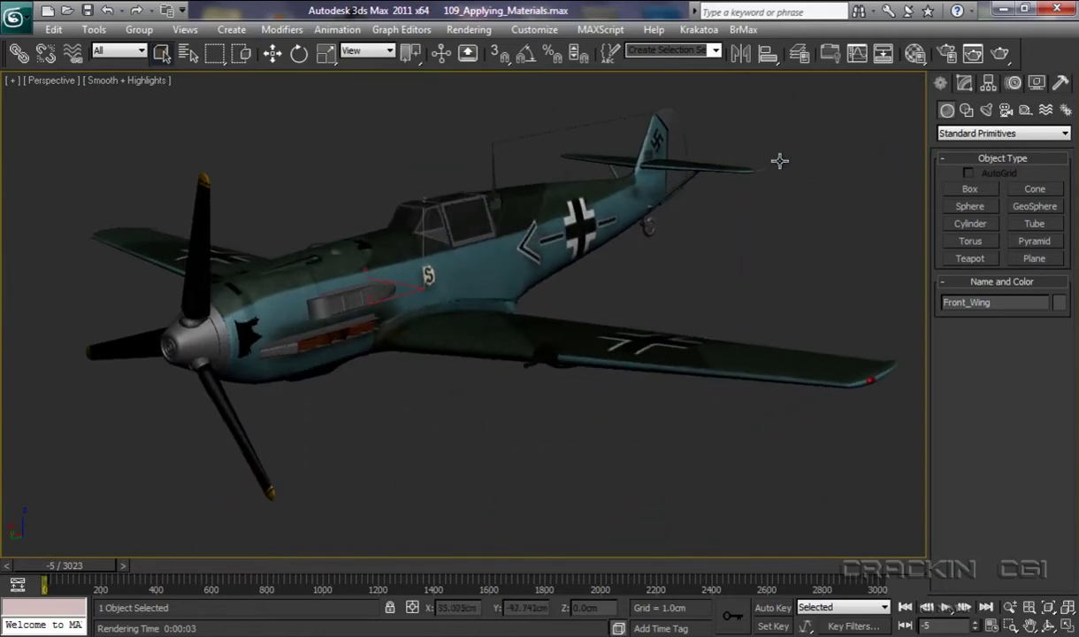
left_click(999, 53)
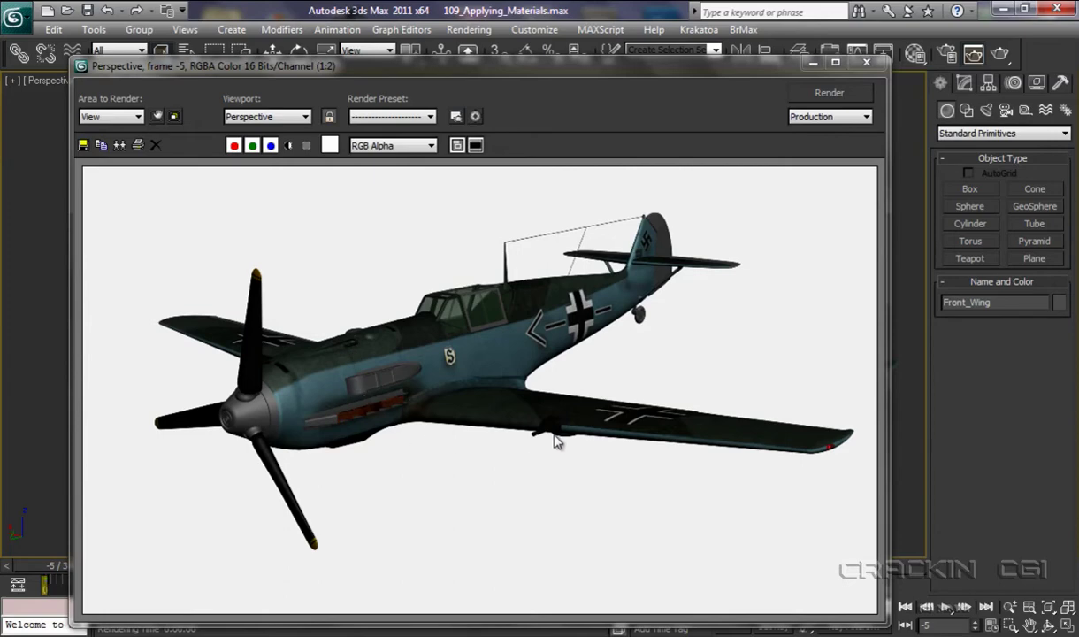
key("ctrl+s")
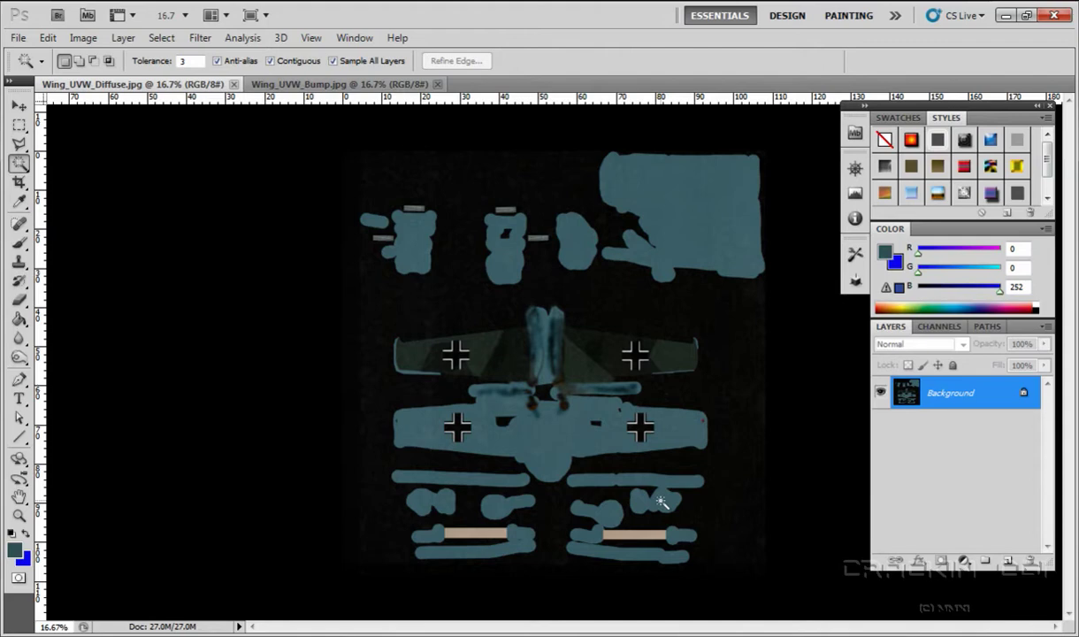
Step: In Photoshop, convert Wing_UVW_Diffuse.jpg to Grayscale, discarding its color information, and return it to RGB Color mode
left_click(84, 38)
mouse_move(96, 57)
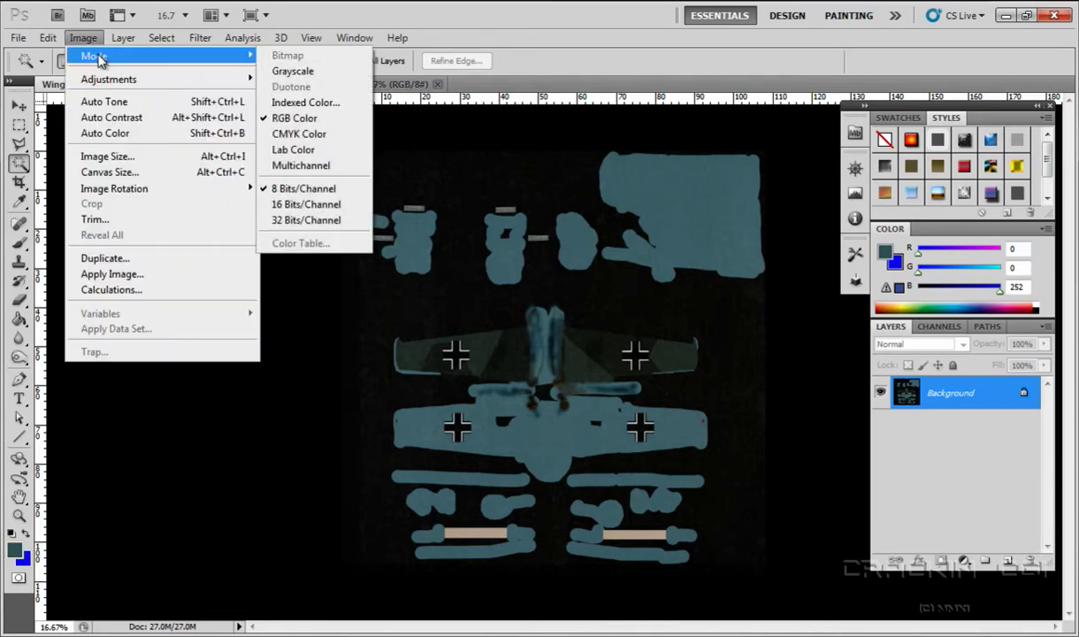
left_click(289, 74)
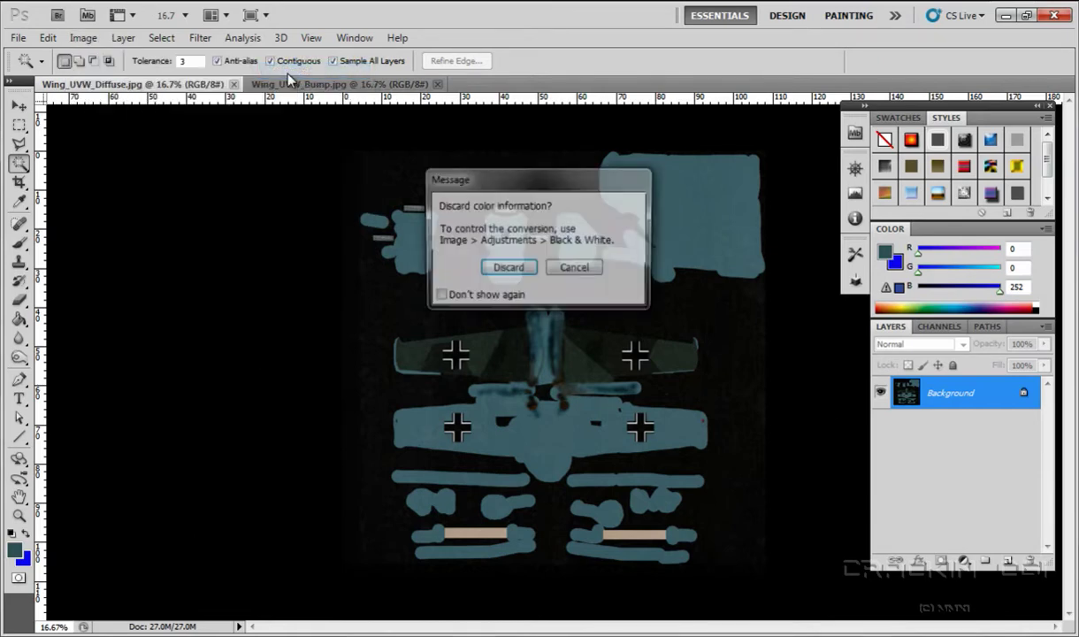
left_click(508, 270)
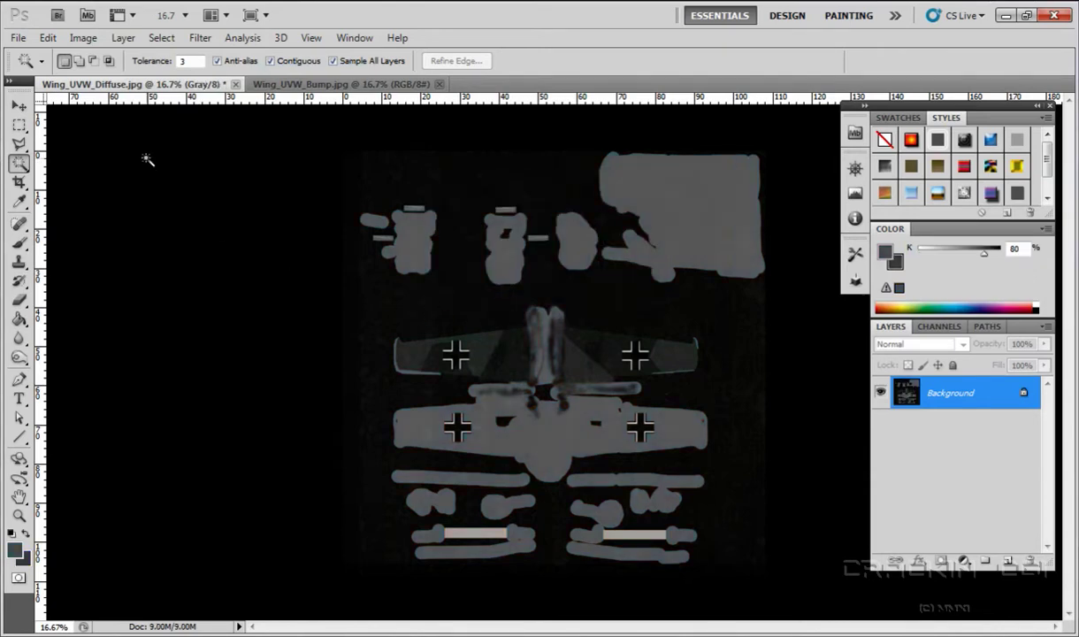
left_click(78, 38)
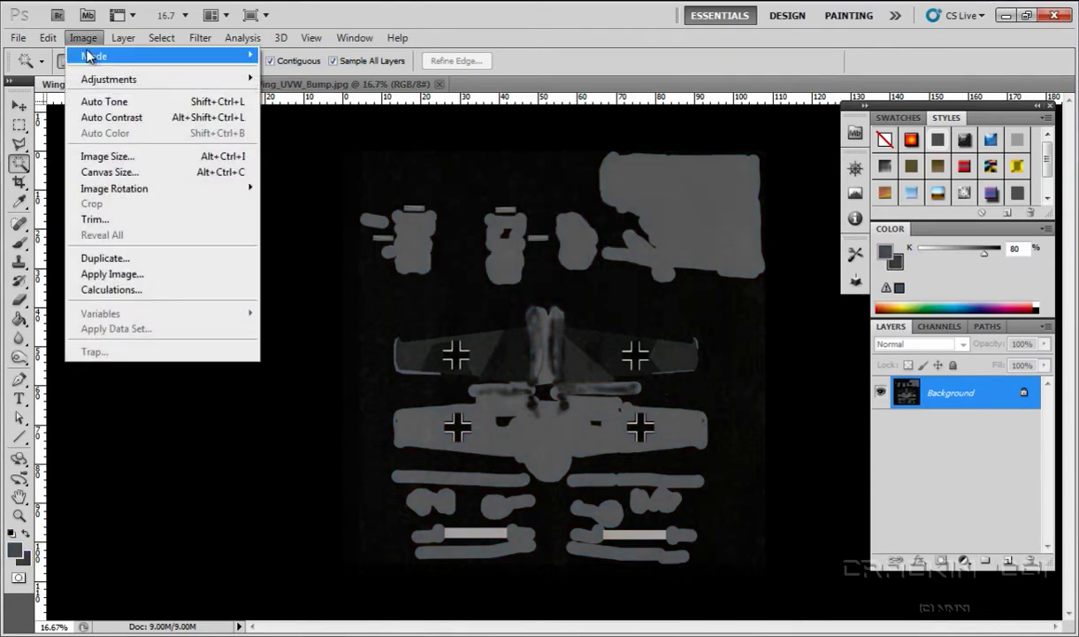
mouse_move(89, 56)
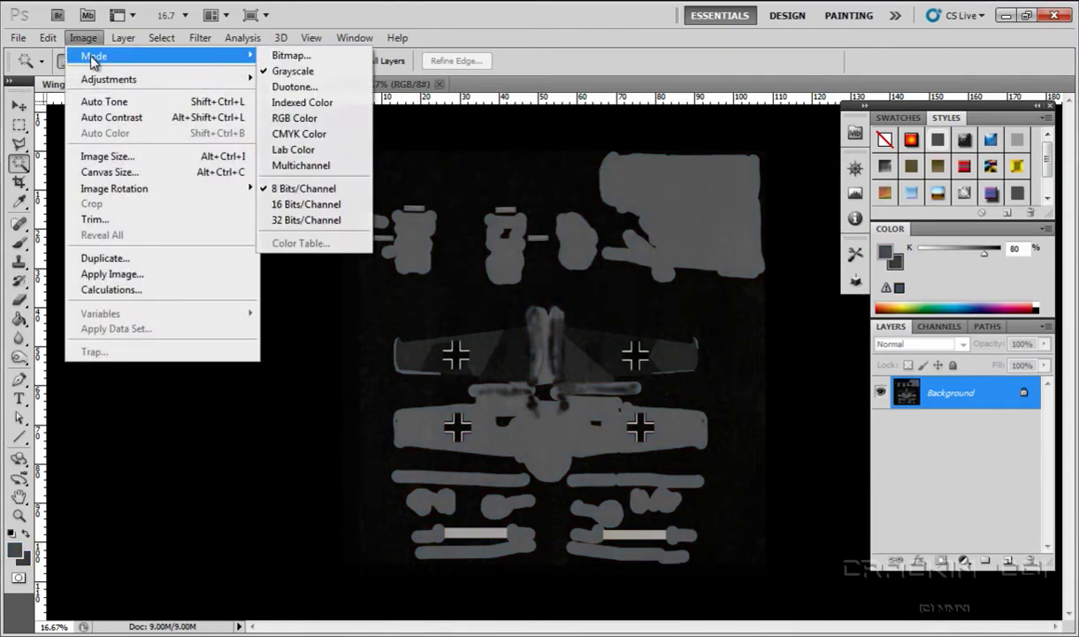
left_click(295, 118)
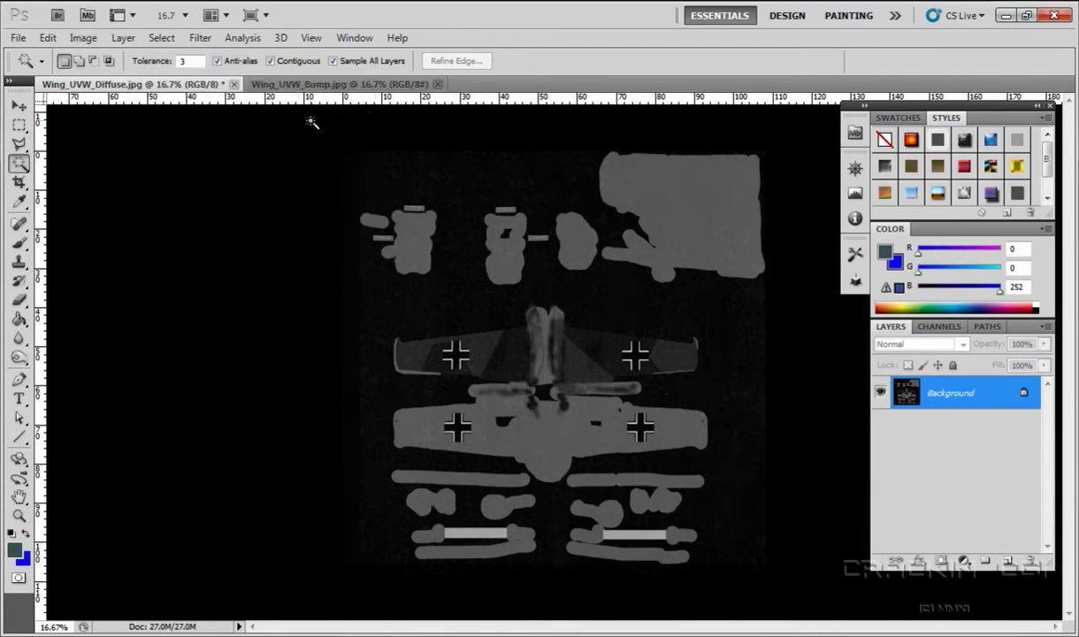
Step: Apply Brightness/Contrast to the desaturated diffuse map with brightness 150 and contrast 100
left_click(83, 39)
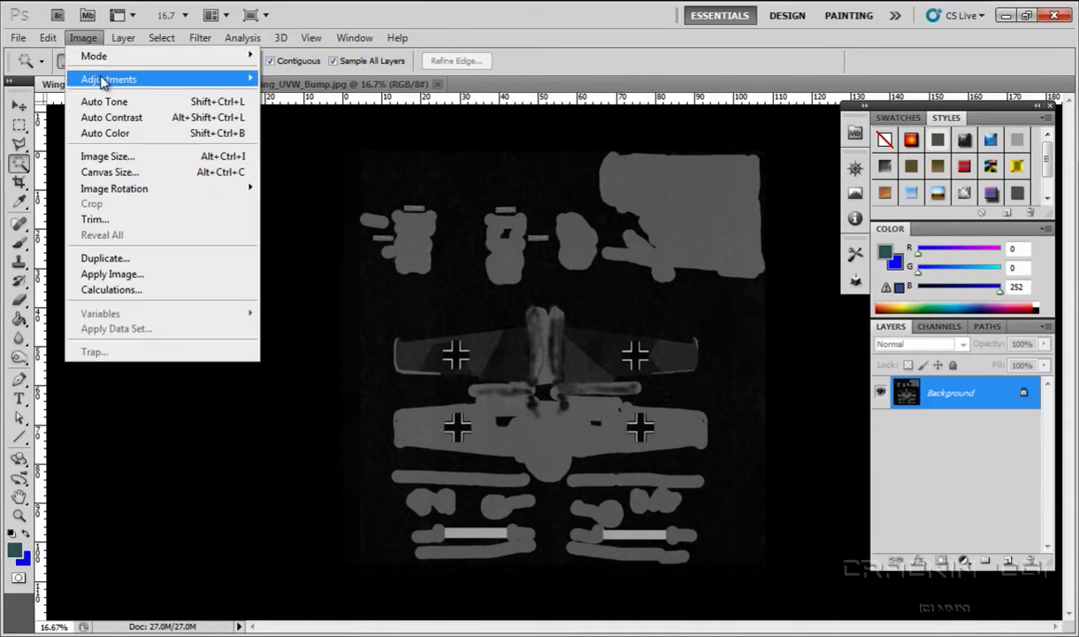
mouse_move(104, 79)
left_click(300, 79)
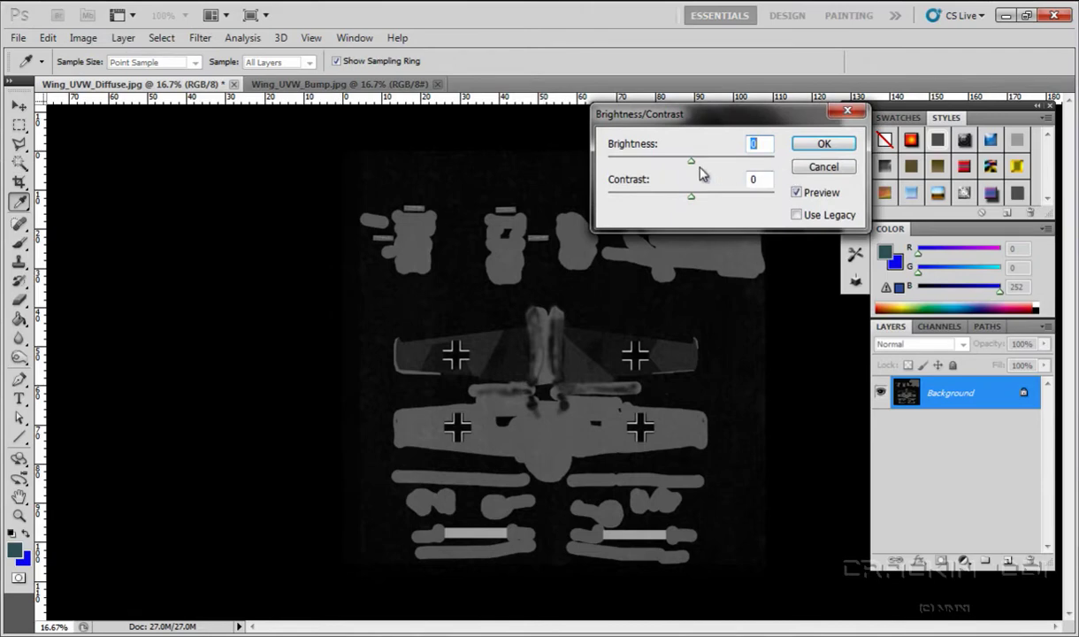
left_click_drag(691, 162, 774, 165)
left_click(687, 197)
left_click_drag(713, 203, 774, 200)
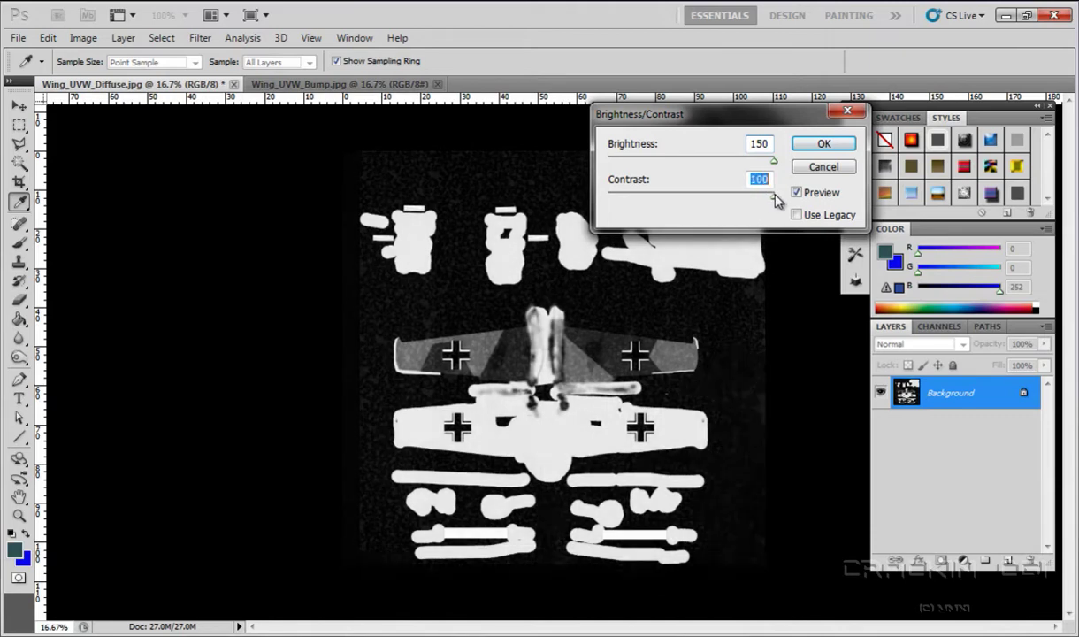
left_click(821, 152)
key("w")
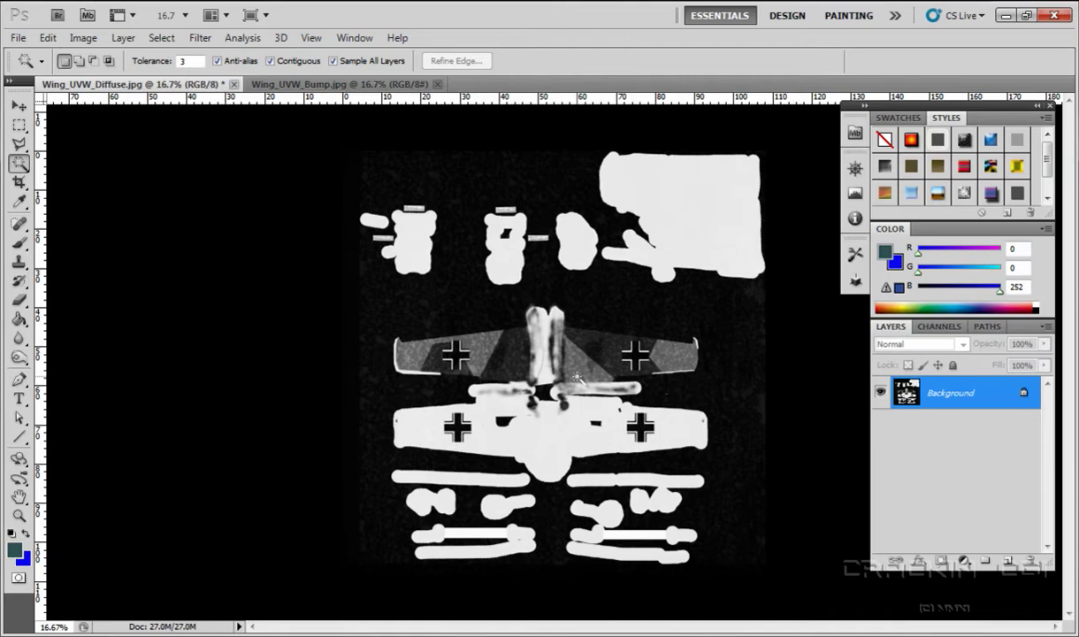
Step: Invert the colors of the Wing_UVW_Bump.jpg image so the panel lines are light on black
left_click(354, 85)
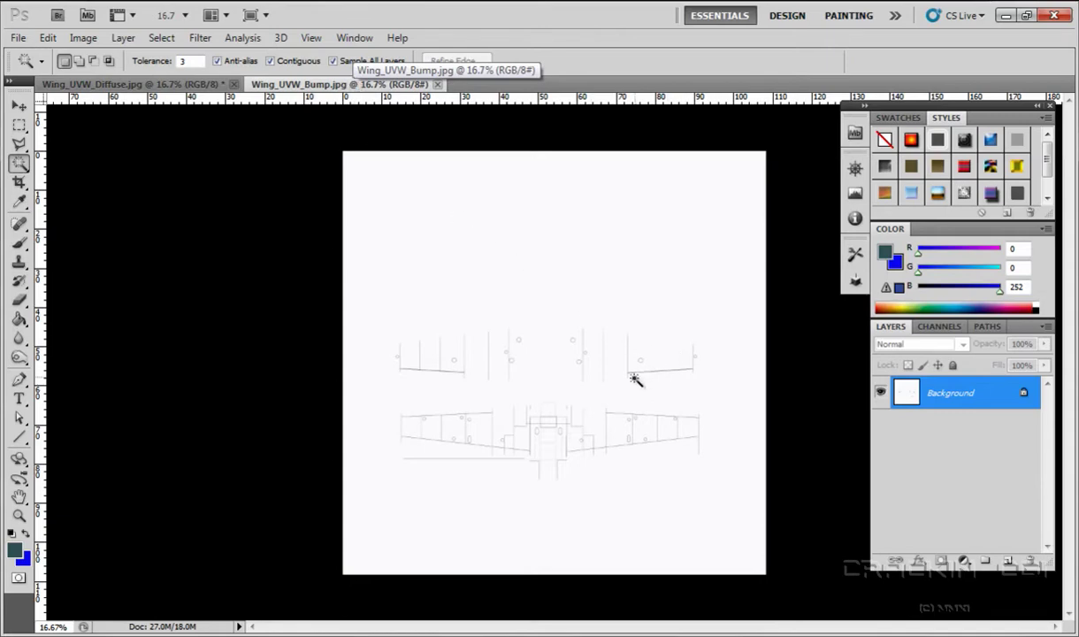
left_click(19, 105)
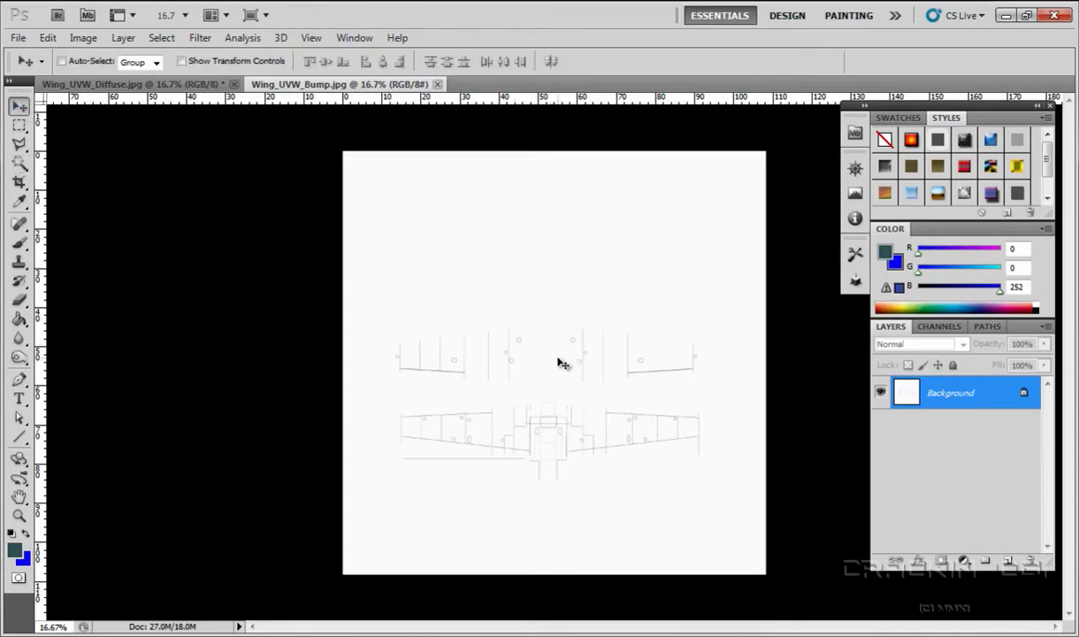
scroll(560, 380, "up", 5, "alt")
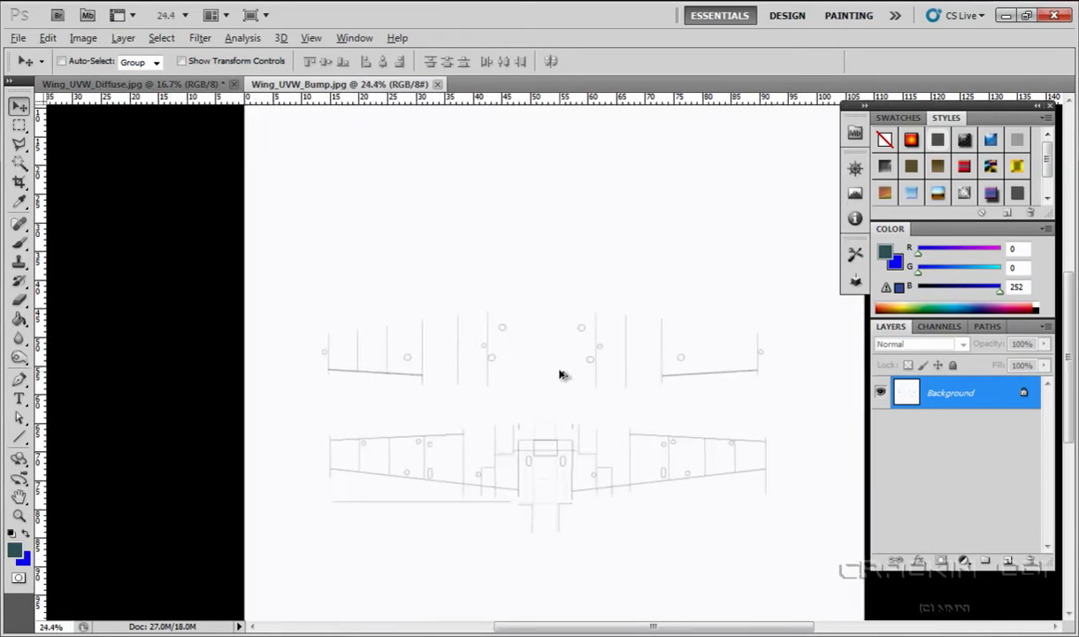
scroll(559, 370, "up", 5, "alt")
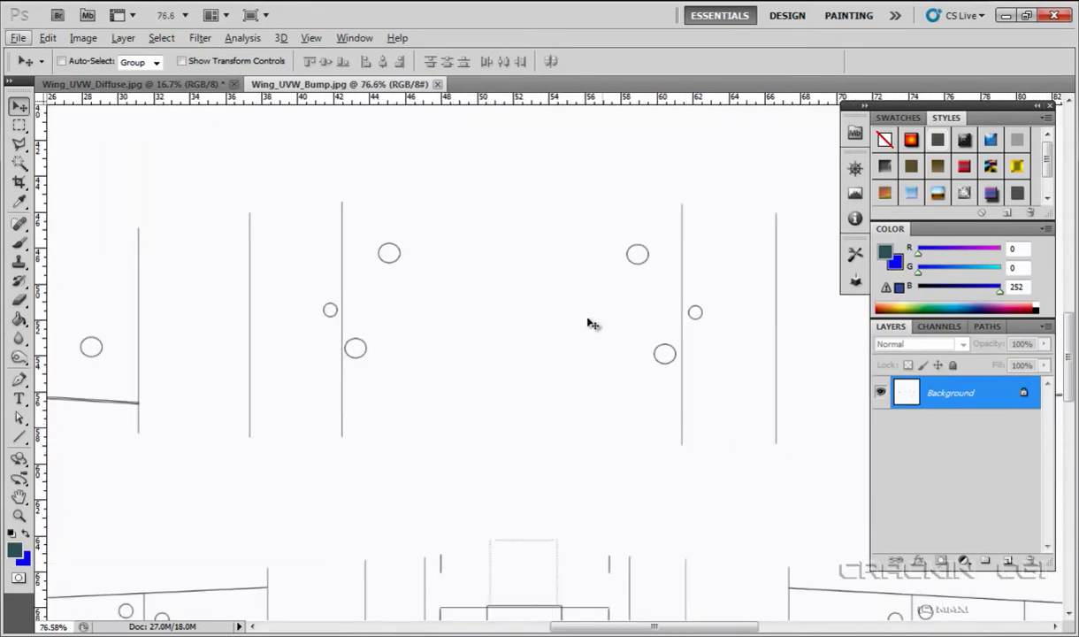
mouse_move(1071, 367)
left_mouse_down()
mouse_move(1071, 468)
mouse_move(1076, 381)
left_mouse_up()
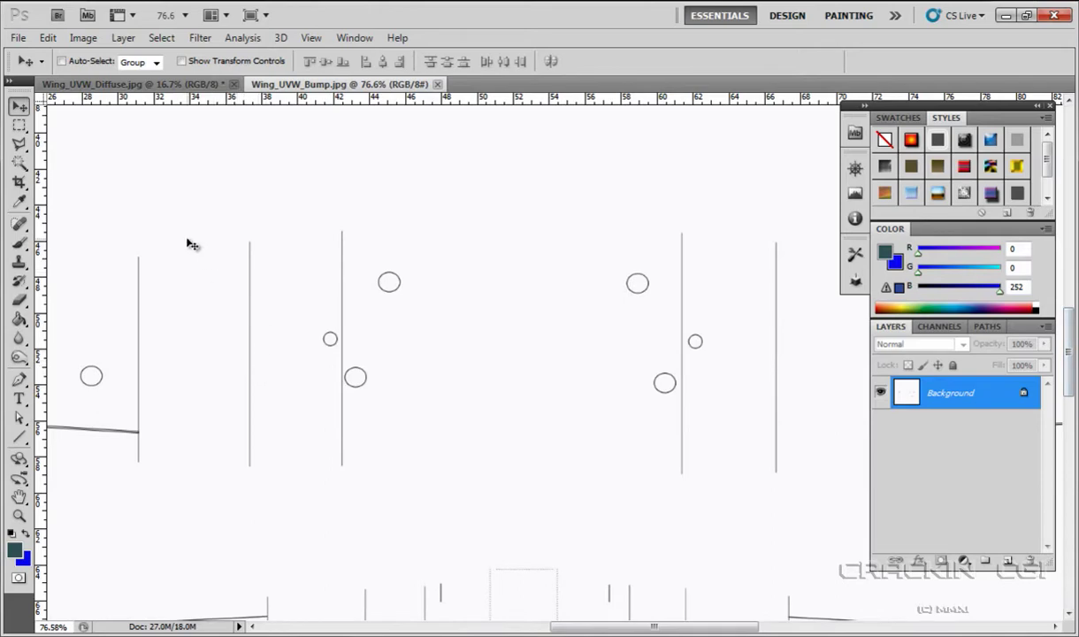
left_click(83, 38)
mouse_move(96, 80)
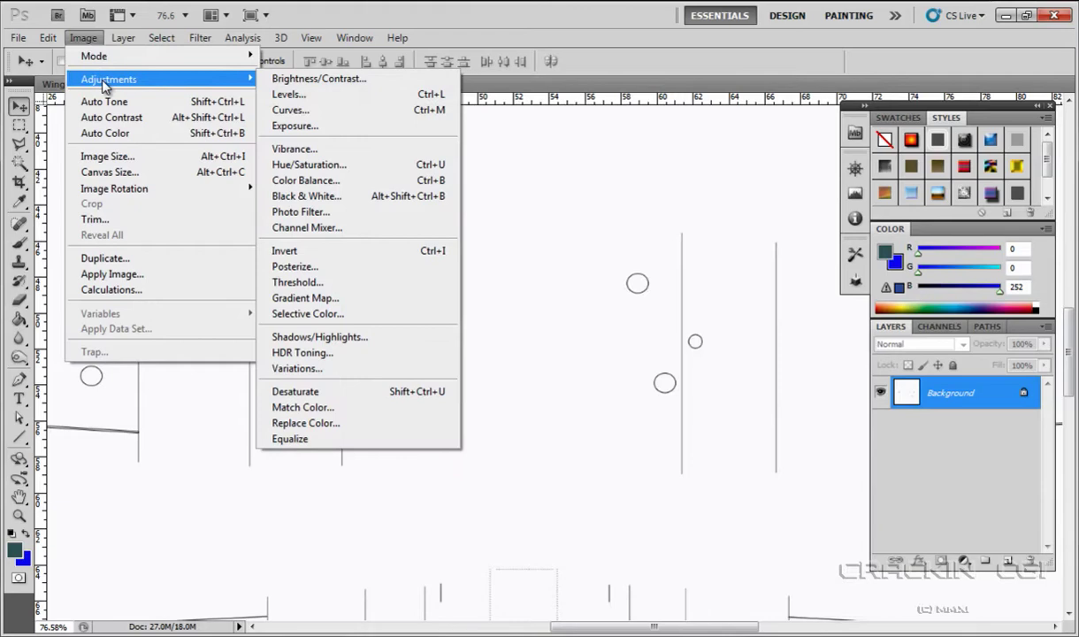
left_click(296, 253)
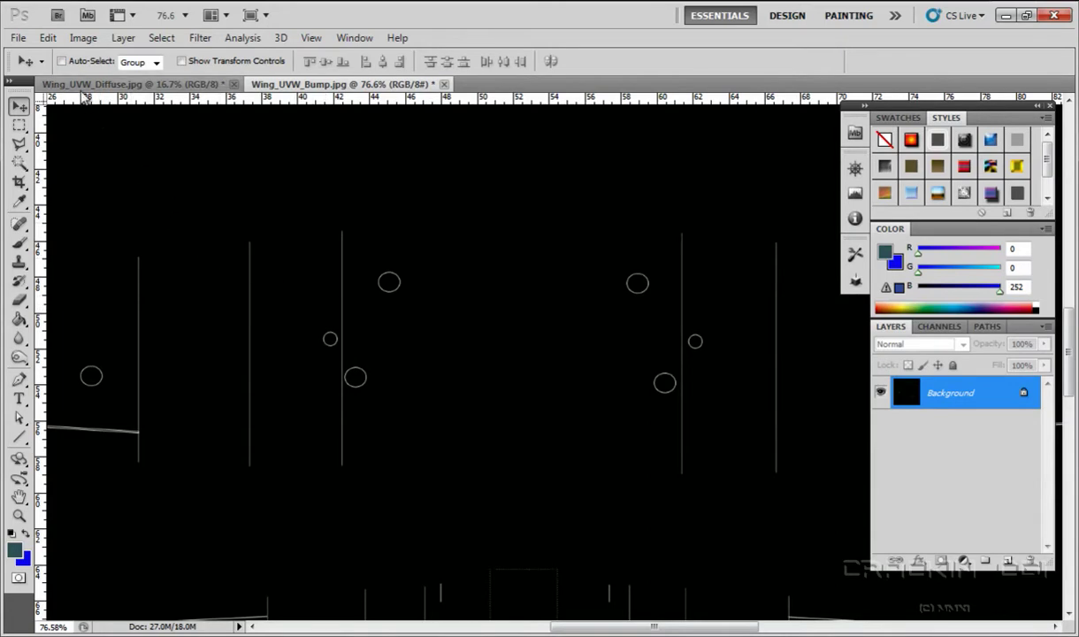
Step: Apply Brightness/Contrast to the inverted bump map with brightness 150 and contrast 100
left_click(87, 42)
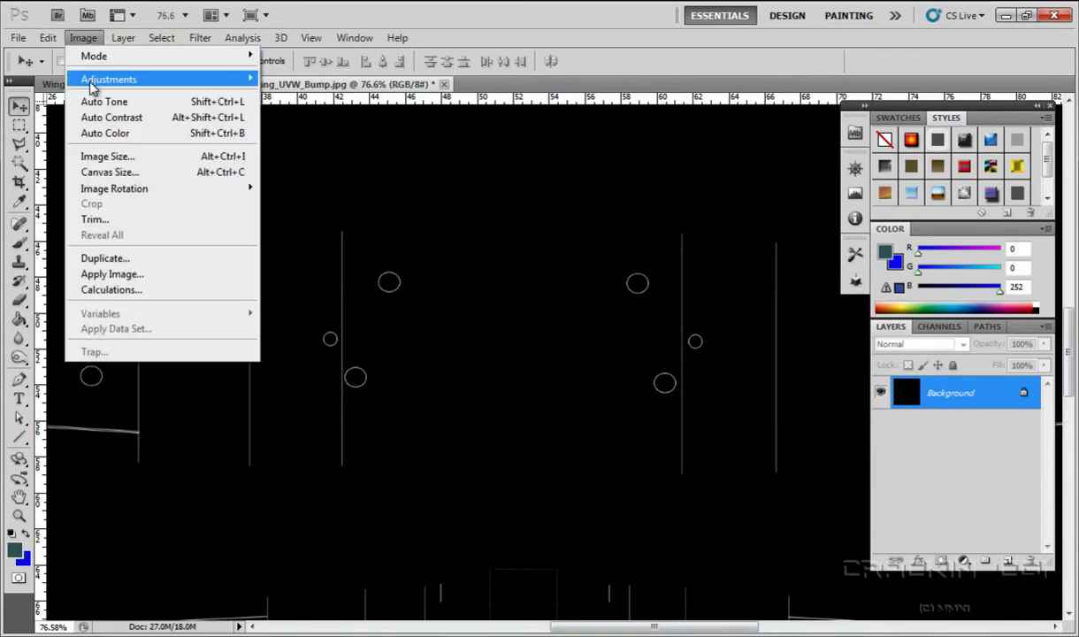
mouse_move(96, 81)
left_click(309, 82)
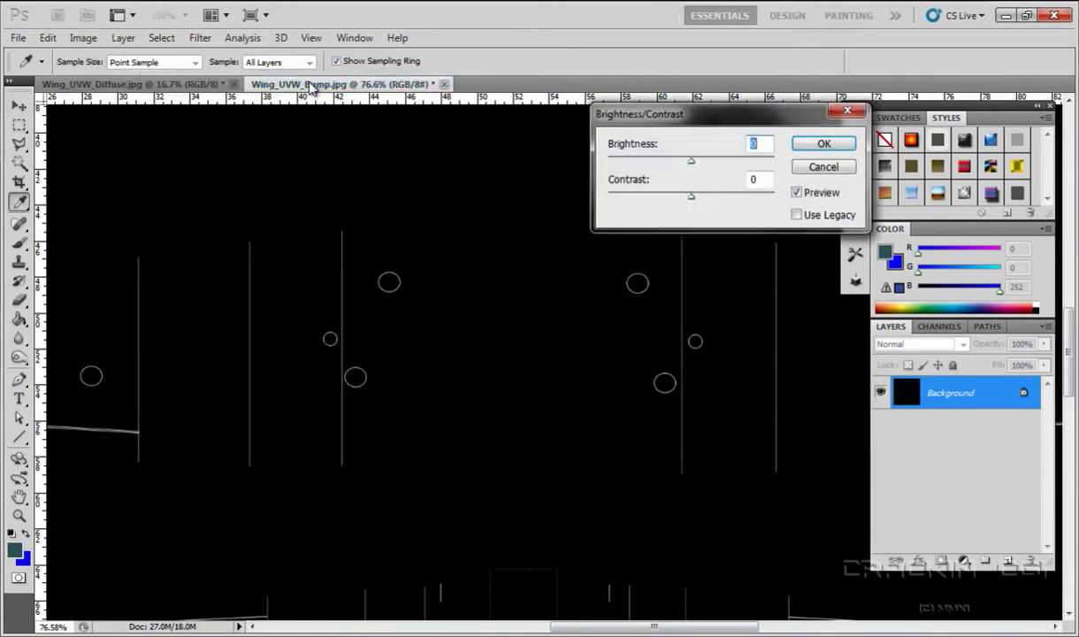
left_click_drag(693, 163, 782, 164)
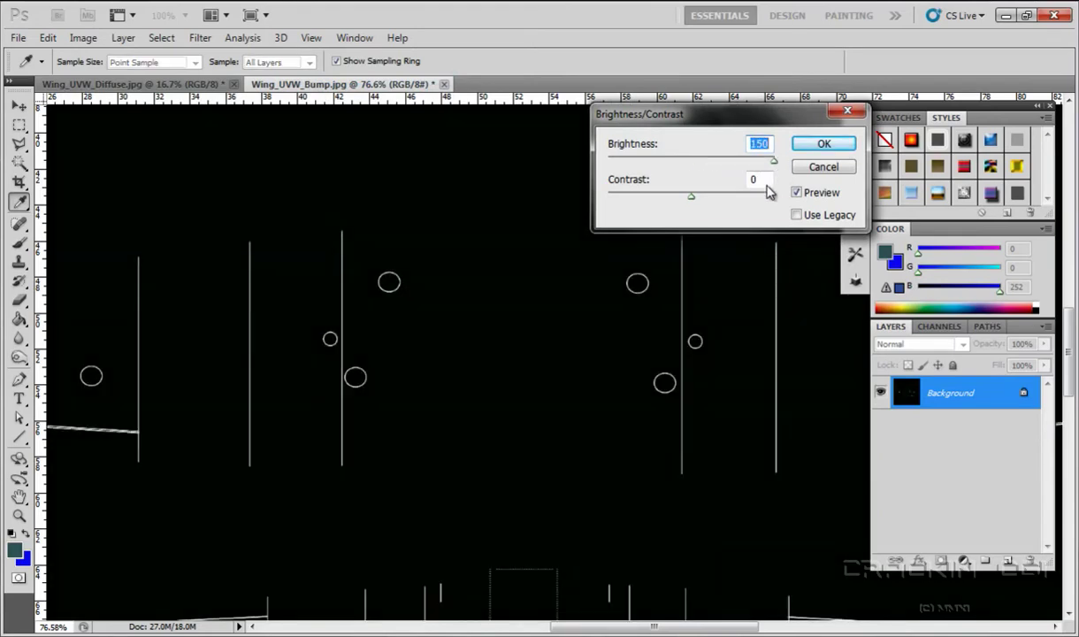
left_click_drag(693, 198, 779, 203)
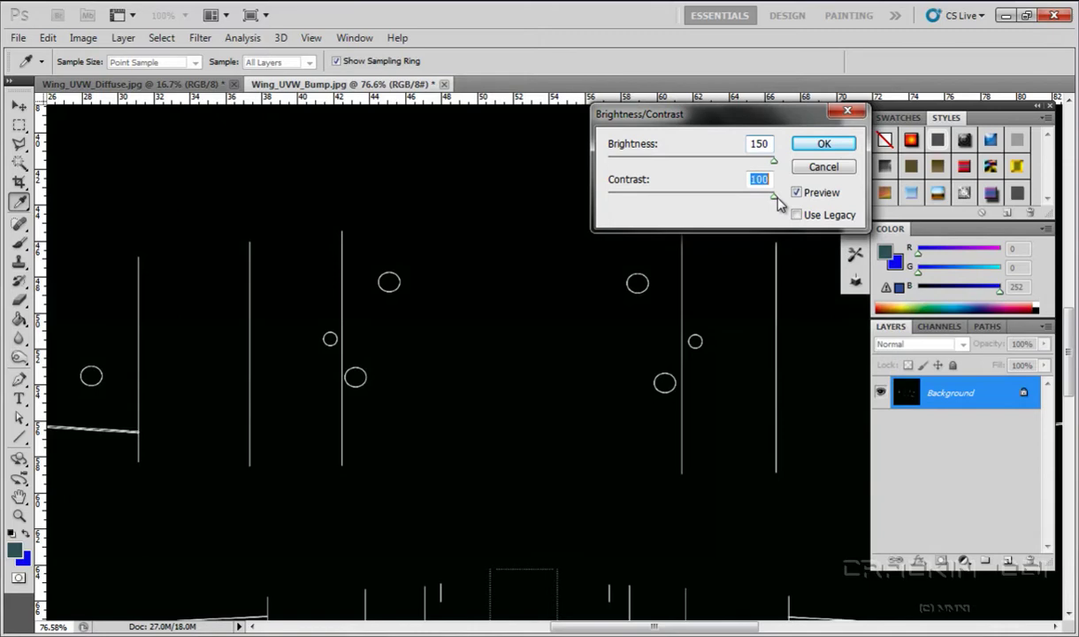
left_click(818, 147)
key("v")
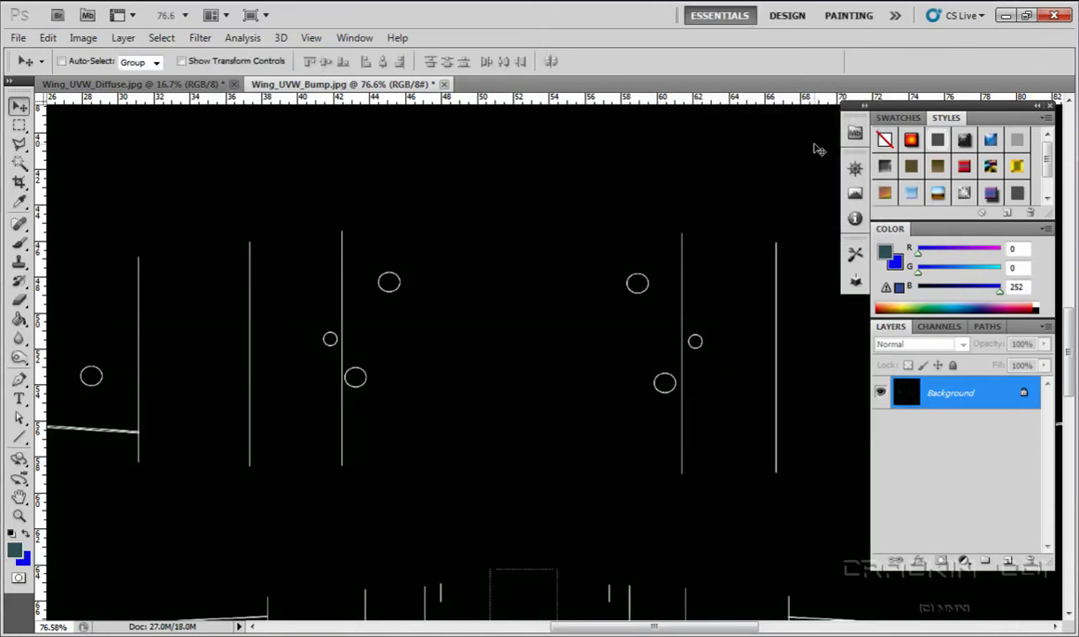
Step: Select the black background around the bump map's panel lines with the Magic Wand tool
left_click(20, 163)
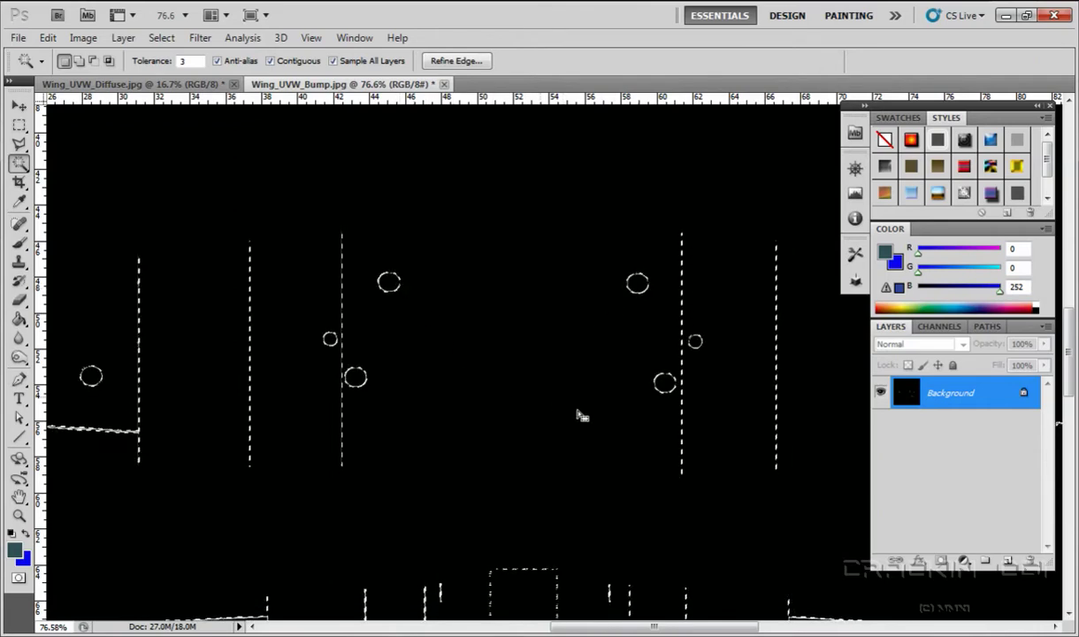
left_click_drag(1072, 329, 1059, 400)
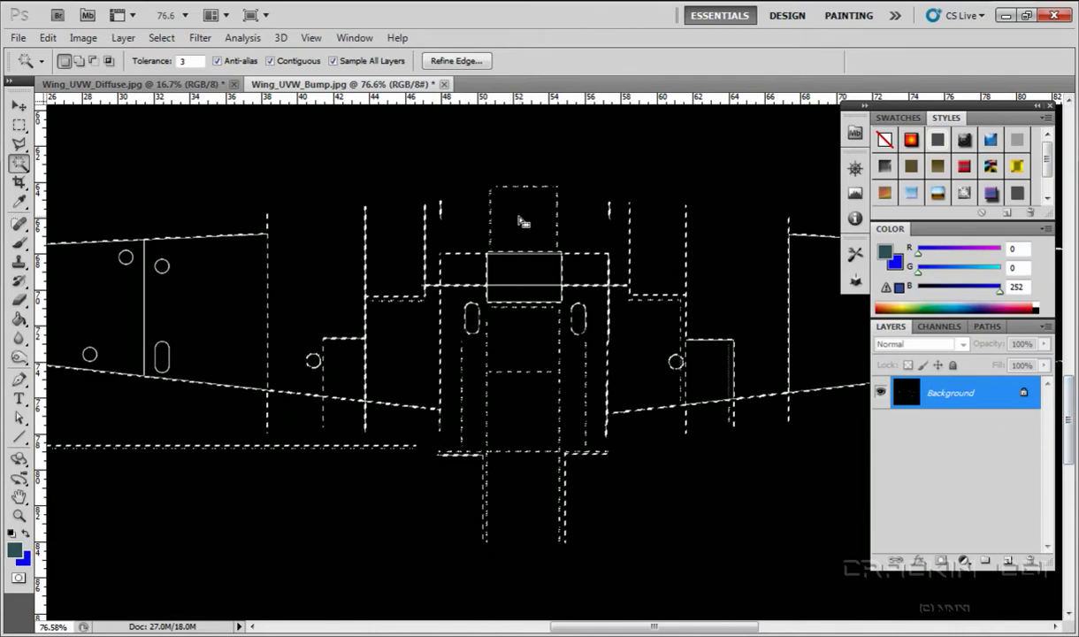
scroll(1070, 371, "up", 5)
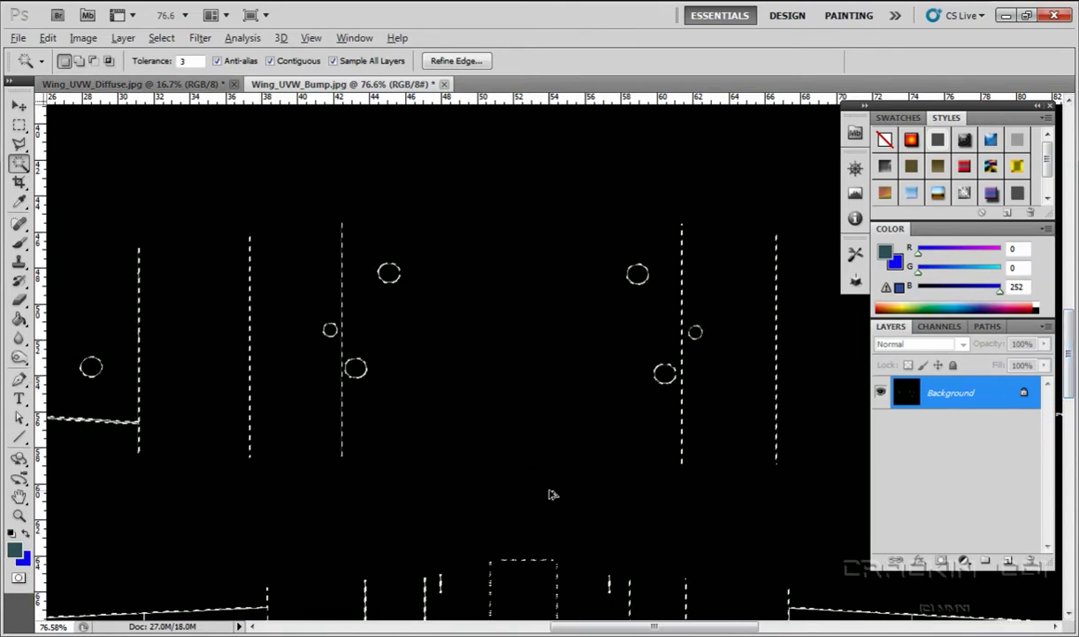
Step: Add the black interiors of the circles and enclosed wing panels to the selection, and invert it to select the white lines
scroll(552, 492, "up", 3, "alt")
scroll(551, 490, "up", 1, "alt")
left_click_drag(689, 629, 518, 630)
left_click_drag(1072, 368, 1072, 352)
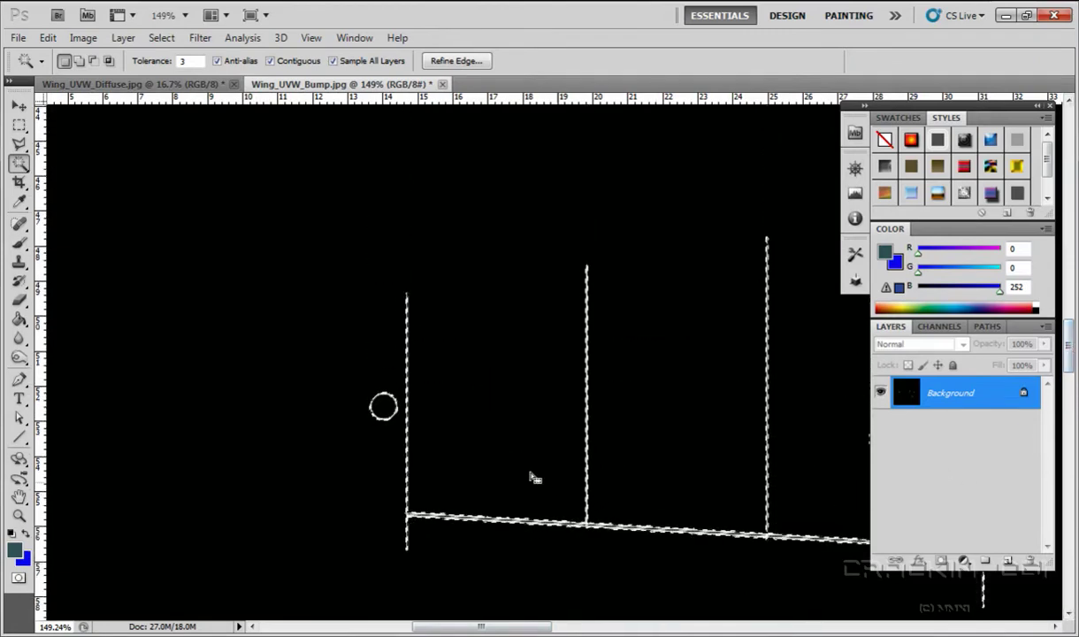
key("shift")
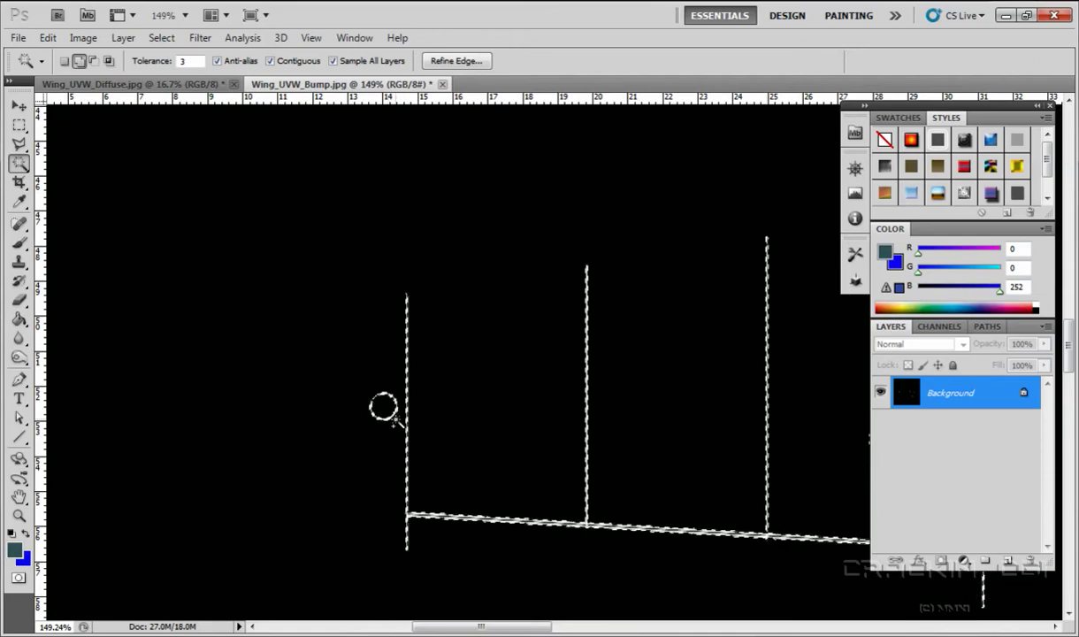
left_click_drag(520, 628, 597, 621)
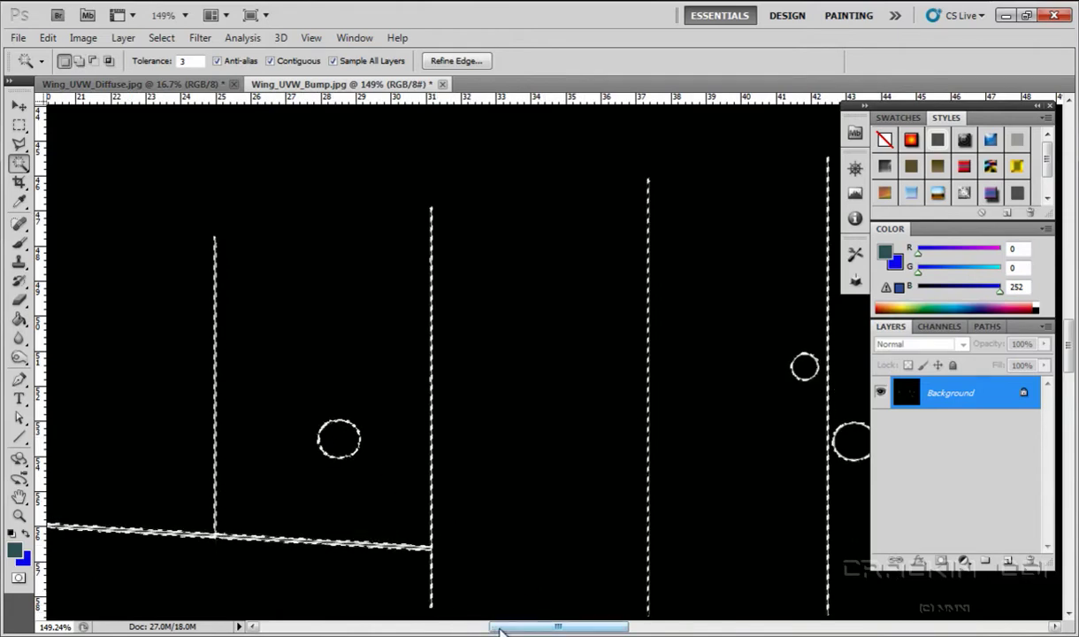
left_click_drag(502, 624, 552, 620)
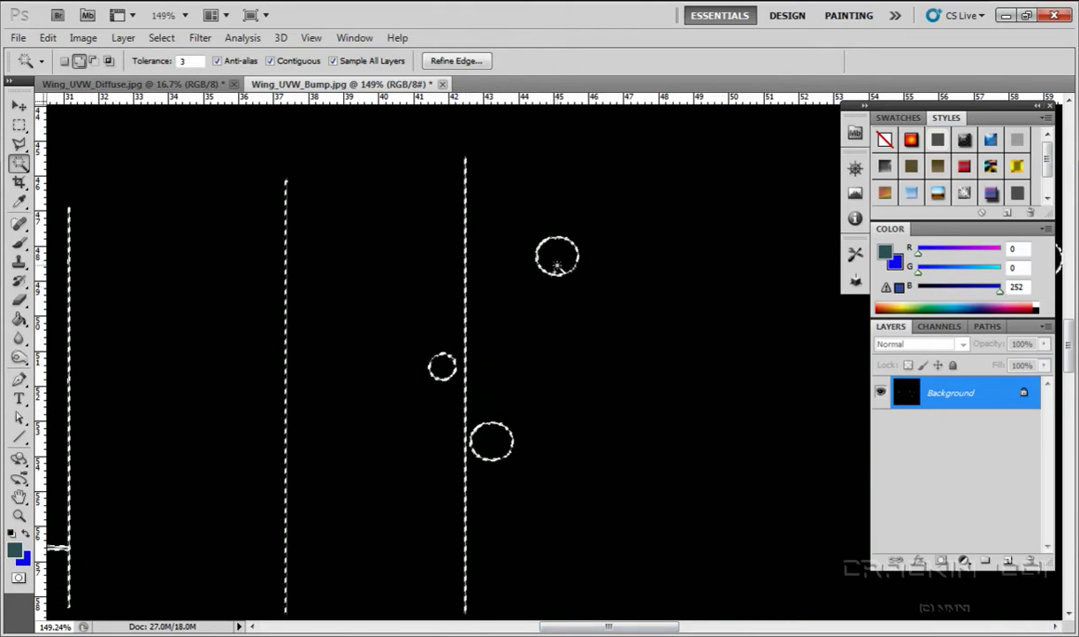
left_click_drag(577, 630, 669, 616)
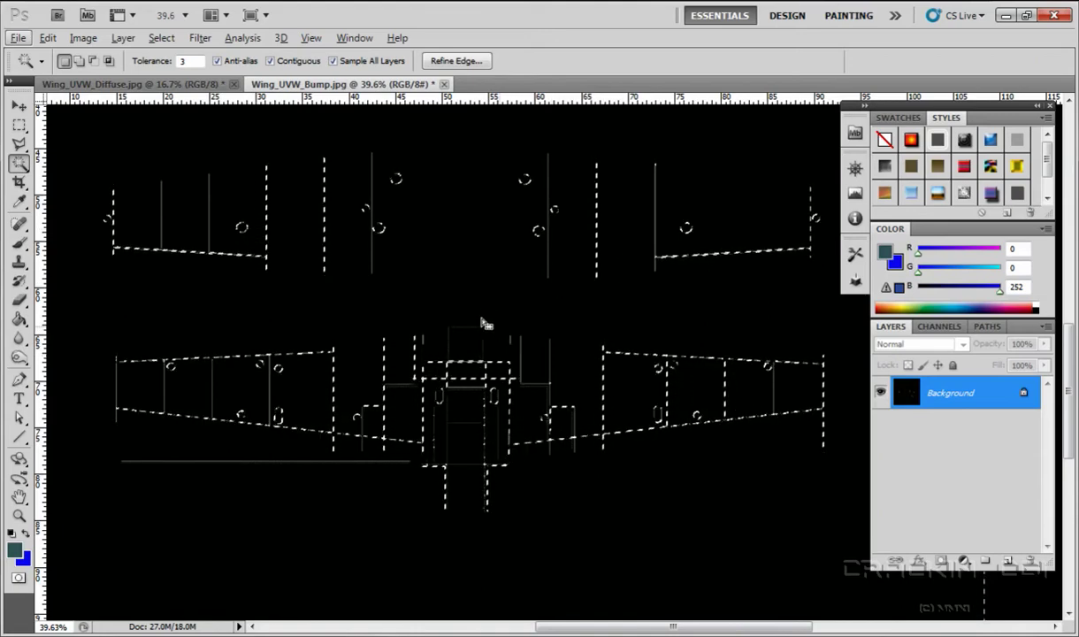
left_click(162, 38)
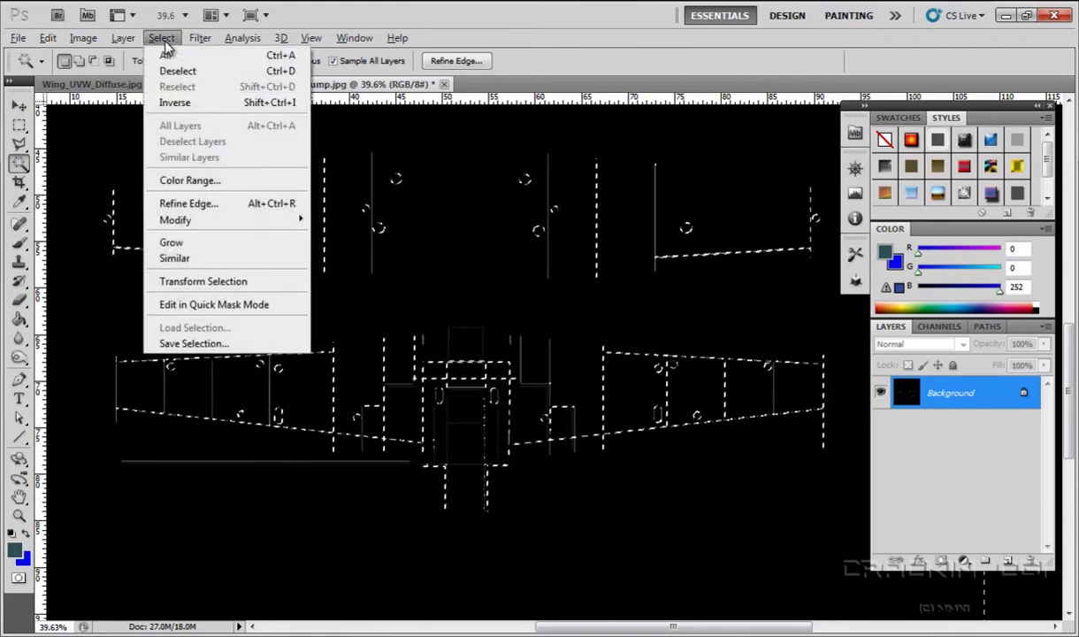
left_click(181, 104)
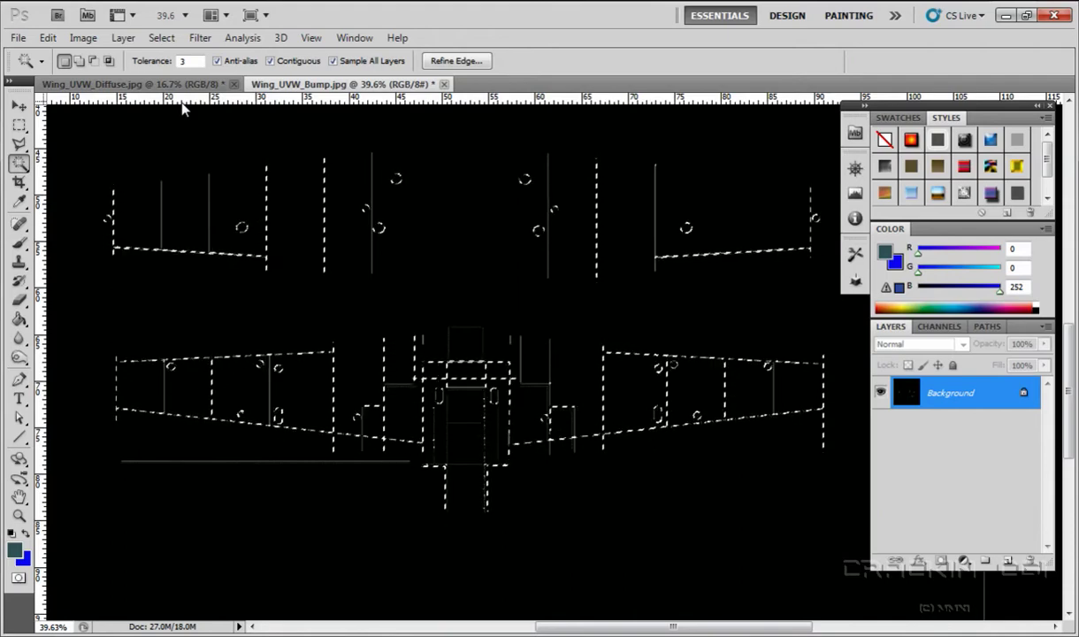
Step: Copy the selected panel lines from the bump map and paste them into Wing_UVW_Diffuse.jpg as a new layer
left_click(48, 38)
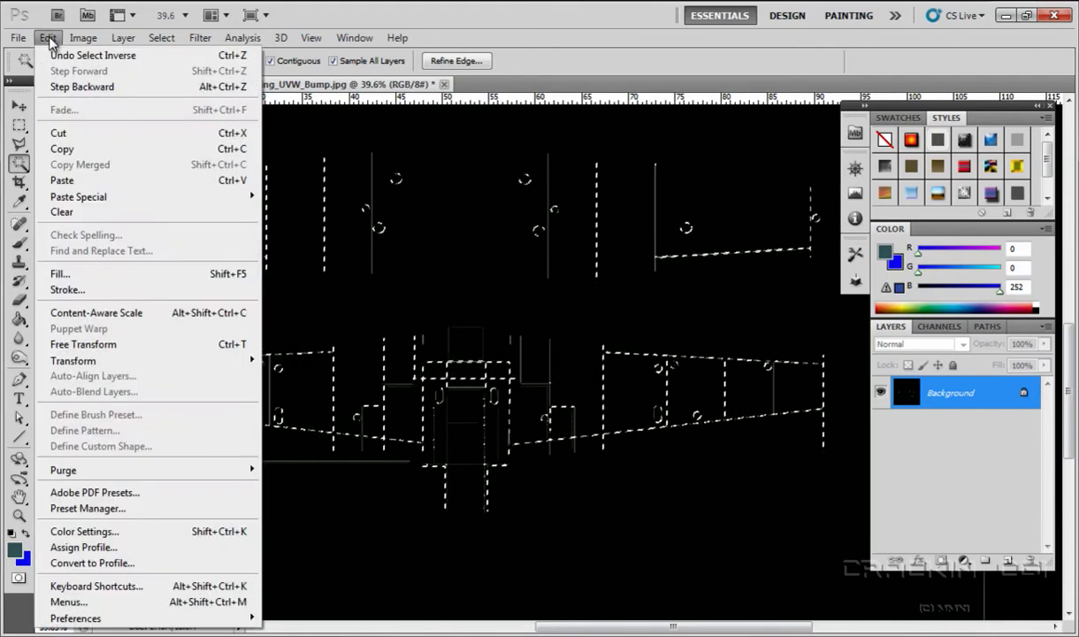
left_click(66, 148)
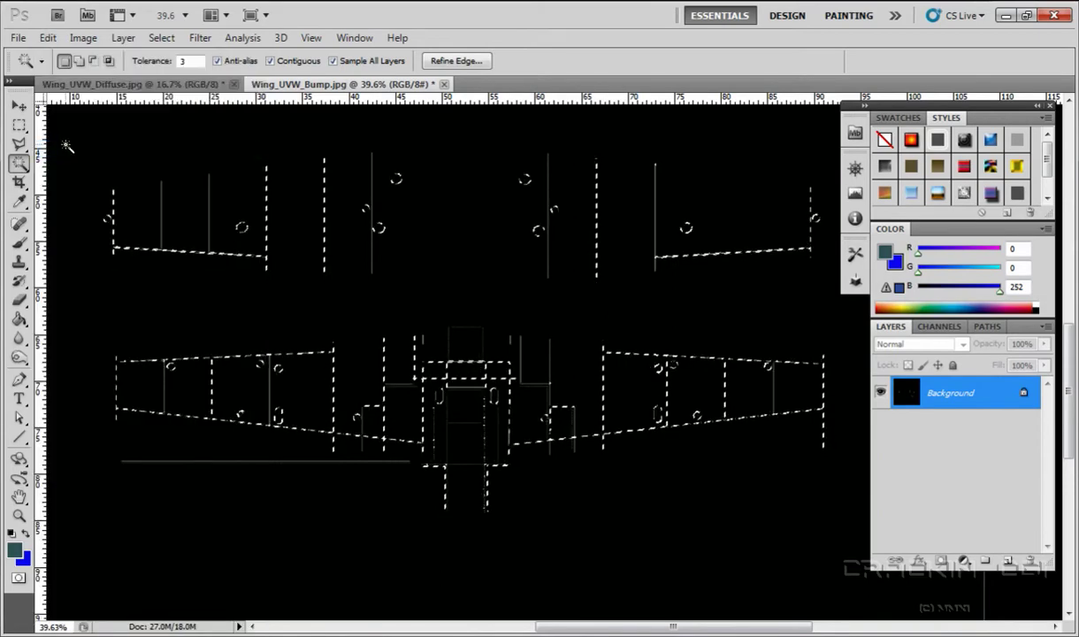
left_click(152, 85)
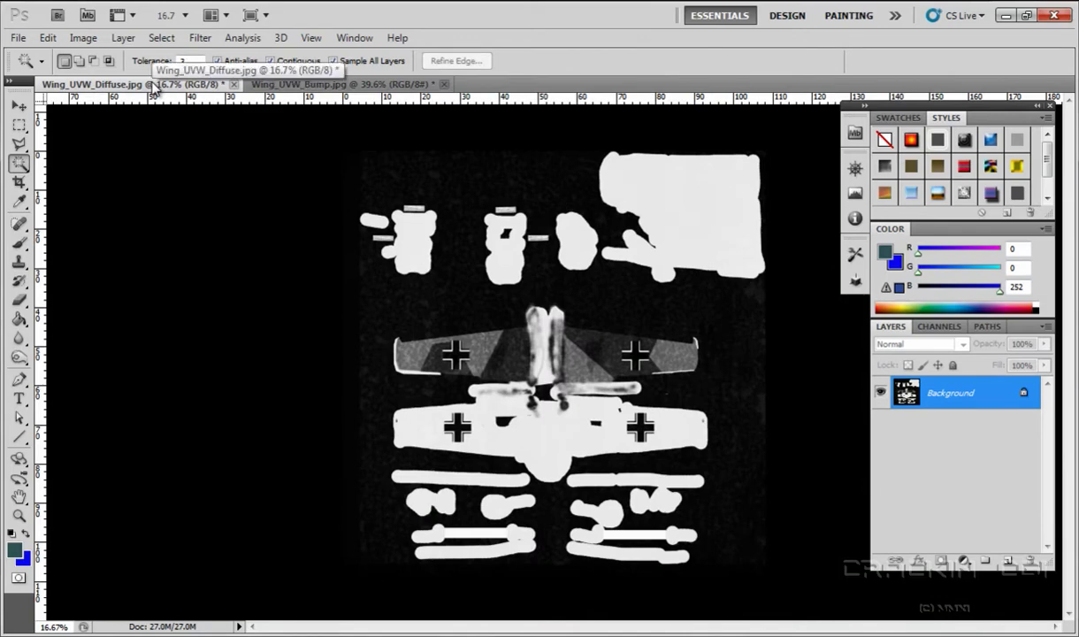
left_click(48, 38)
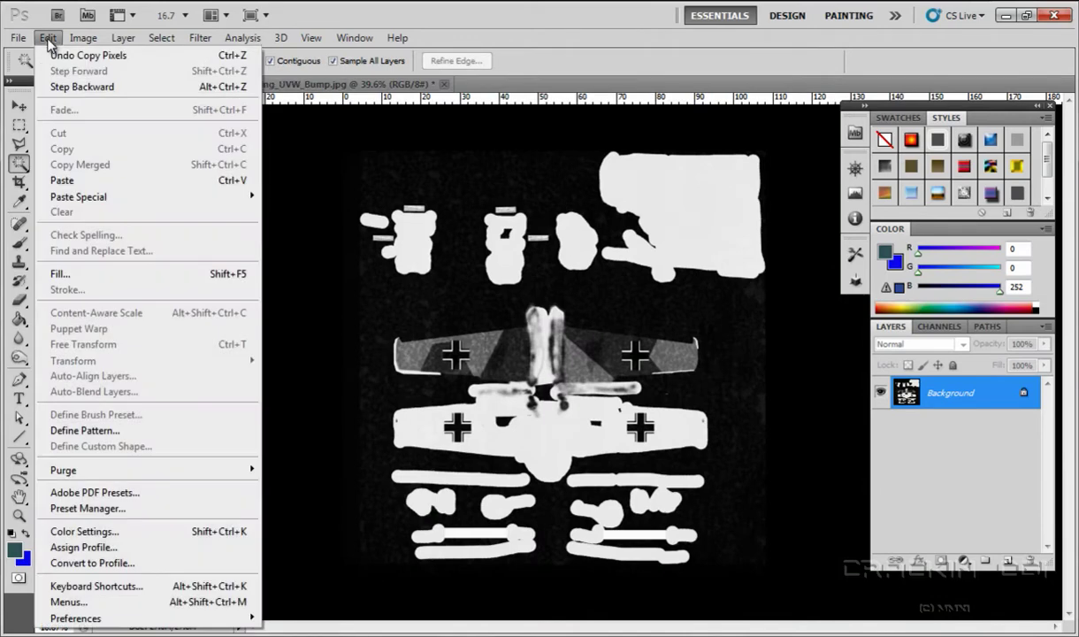
left_click(72, 181)
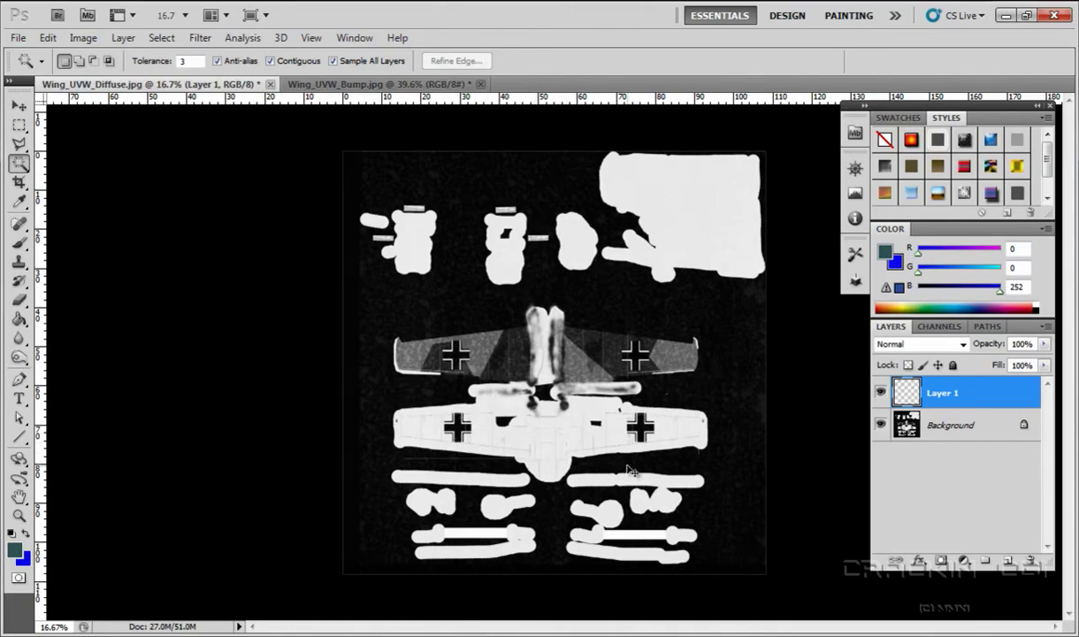
left_click_drag(627, 469, 630, 466)
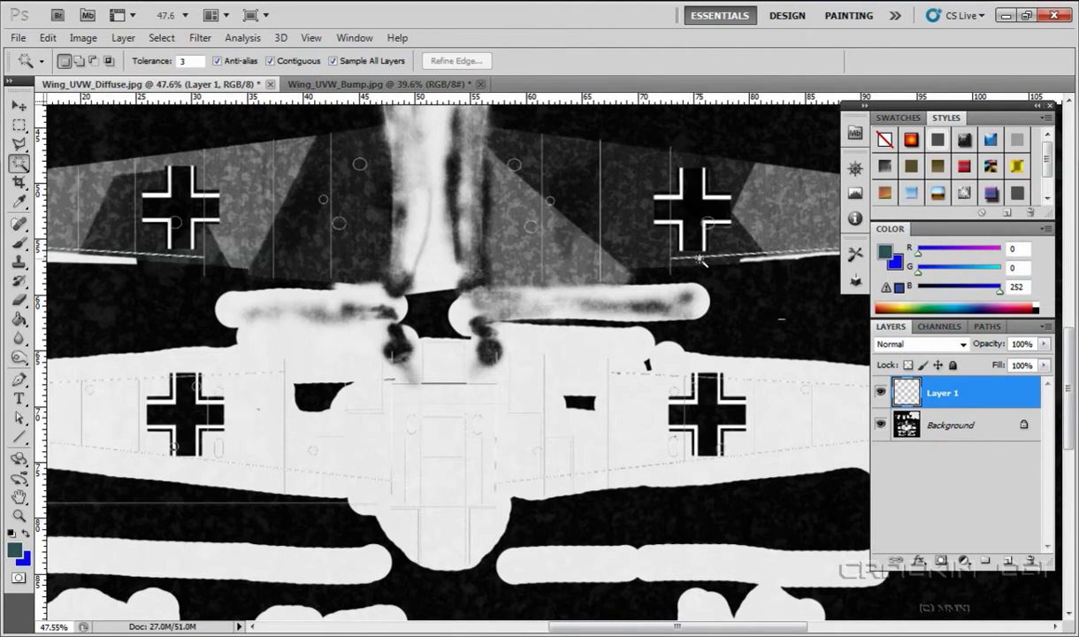
key("v")
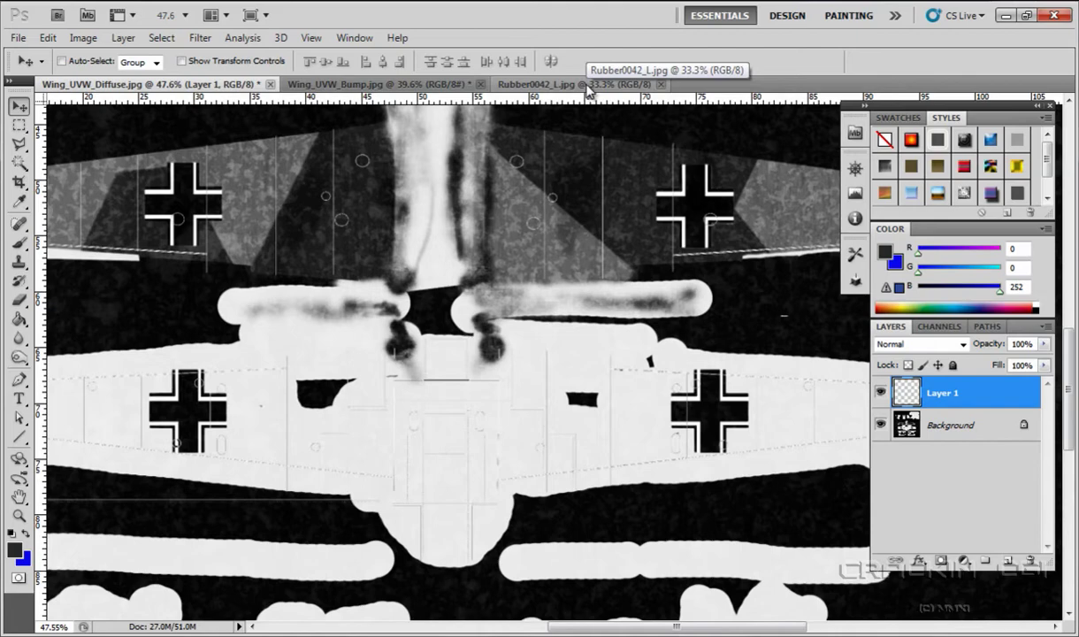
Step: Copy the entire Rubber0042_L.jpg texture and paste it into Wing_UVW_Diffuse.jpg as a new layer
left_click(587, 87)
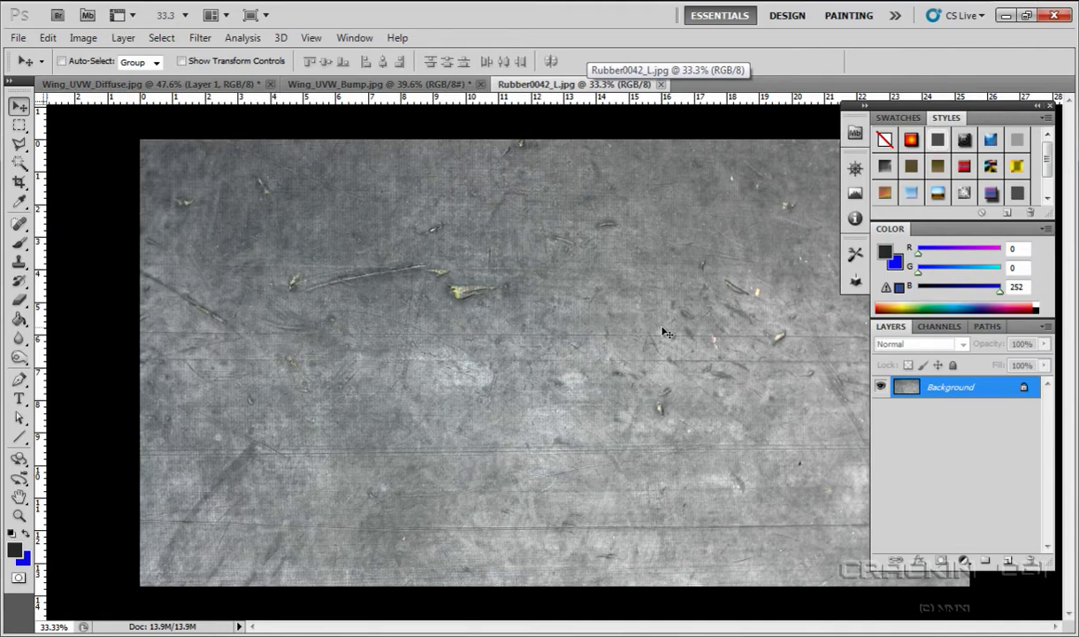
left_click(160, 38)
left_click(153, 54)
left_click(48, 38)
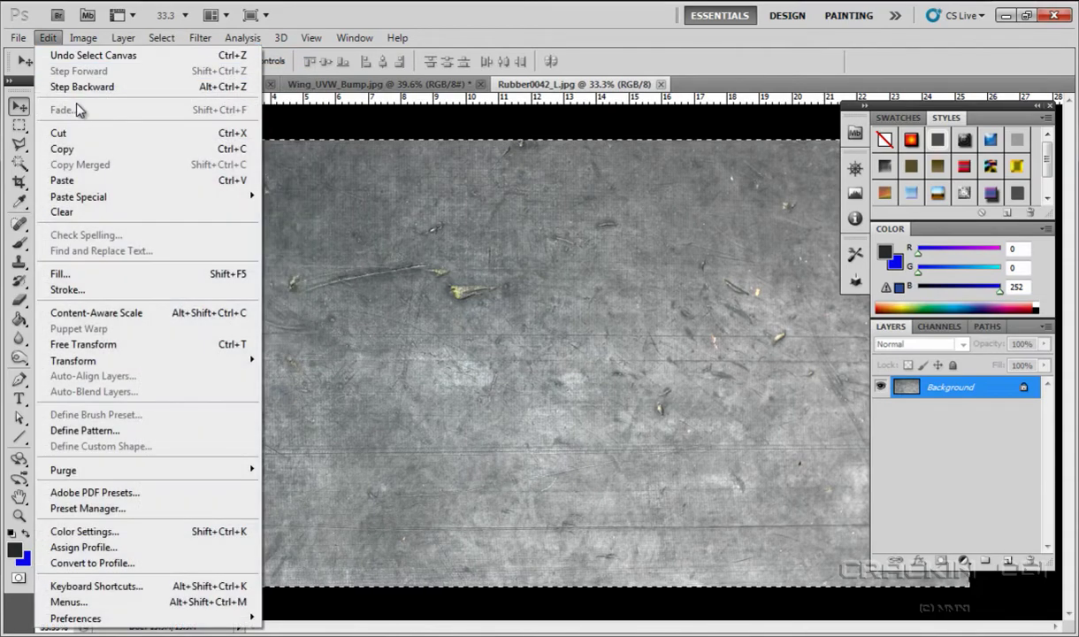
left_click(78, 149)
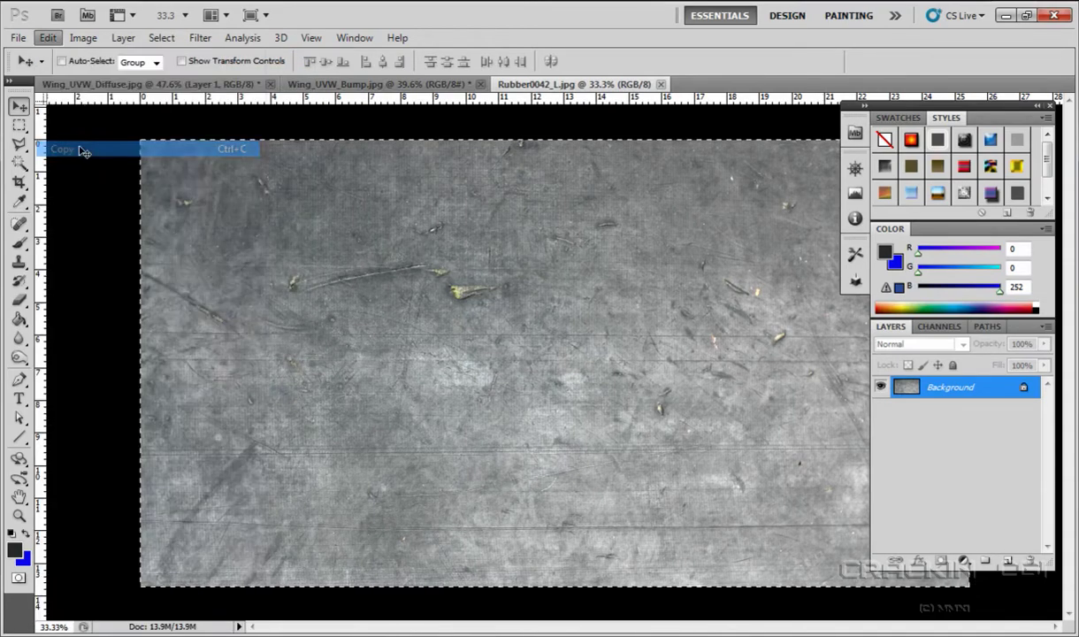
left_click(104, 87)
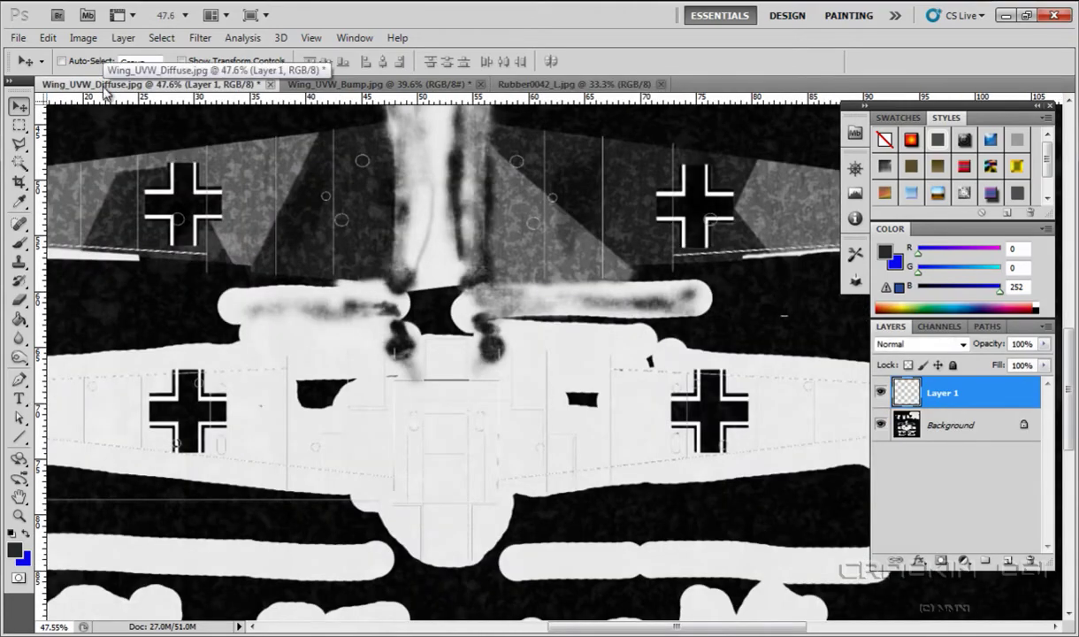
left_click(48, 37)
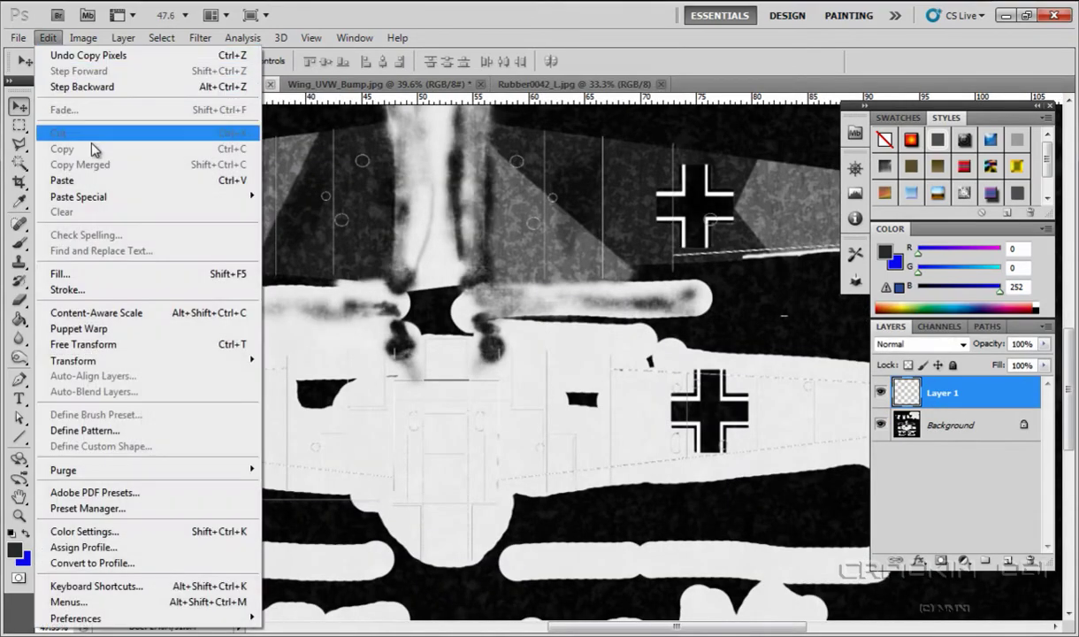
left_click(99, 182)
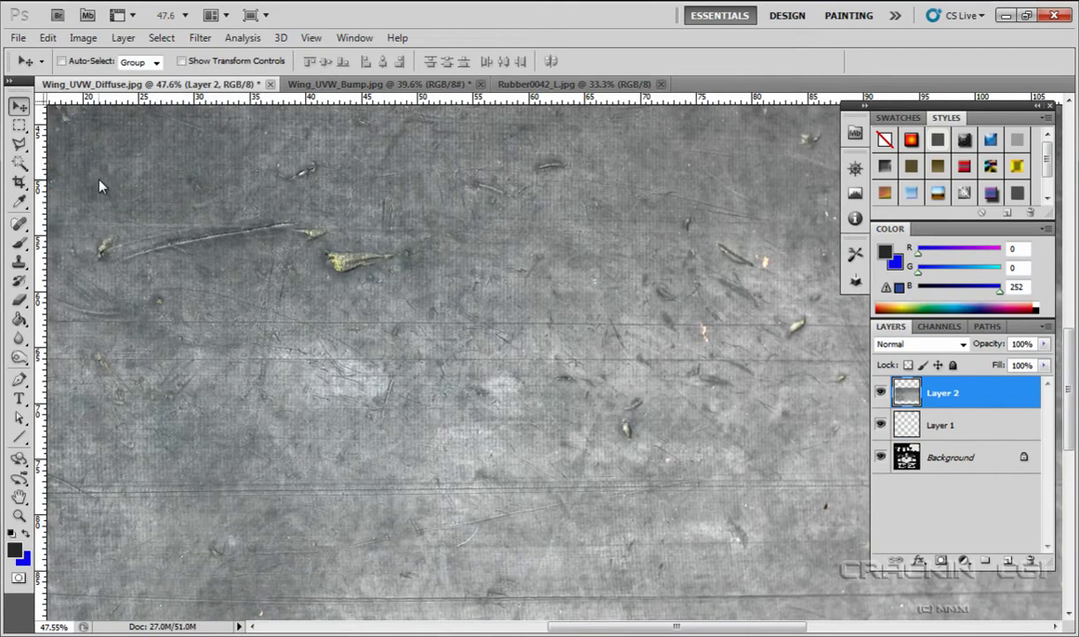
Step: Place the rubber texture layer beneath the panel lines layer and set its opacity to 39%
left_click_drag(940, 396, 942, 442)
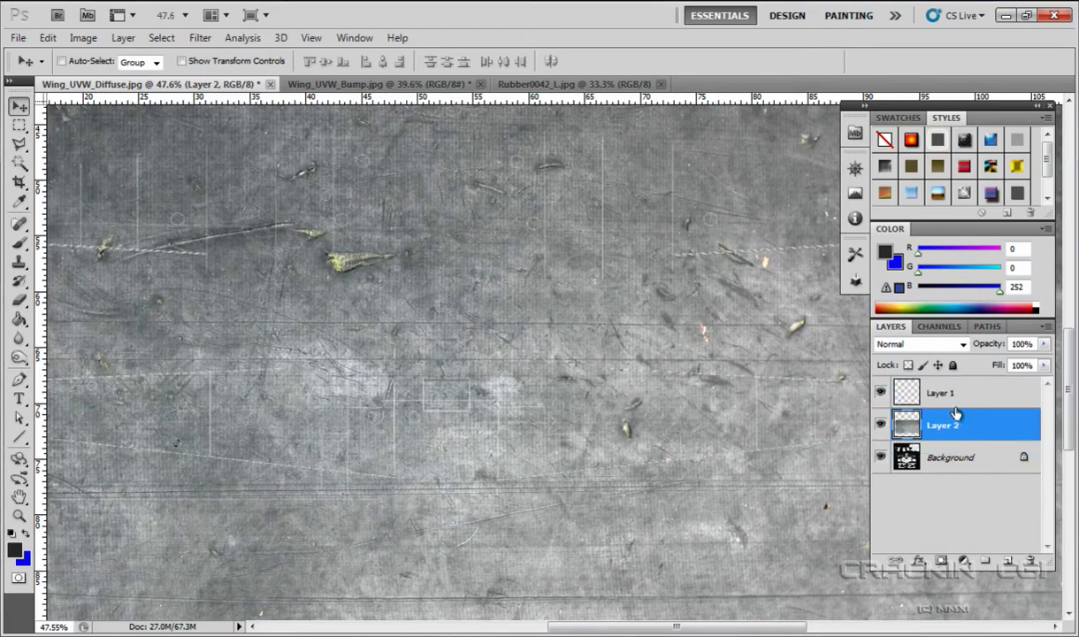
left_click(1044, 344)
left_click_drag(1046, 364, 992, 374)
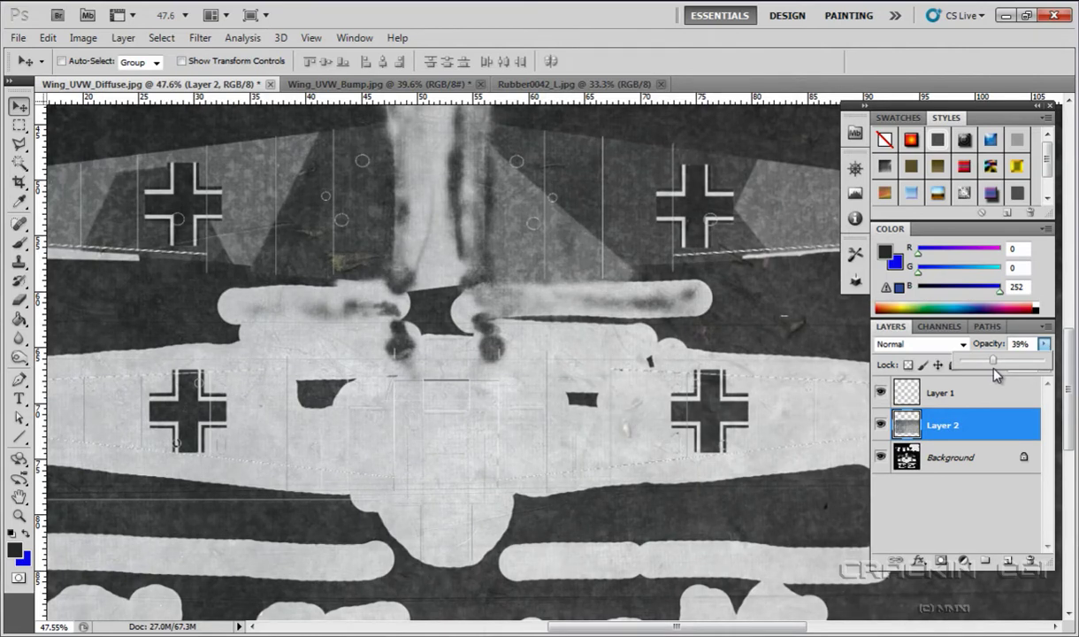
left_click(970, 433)
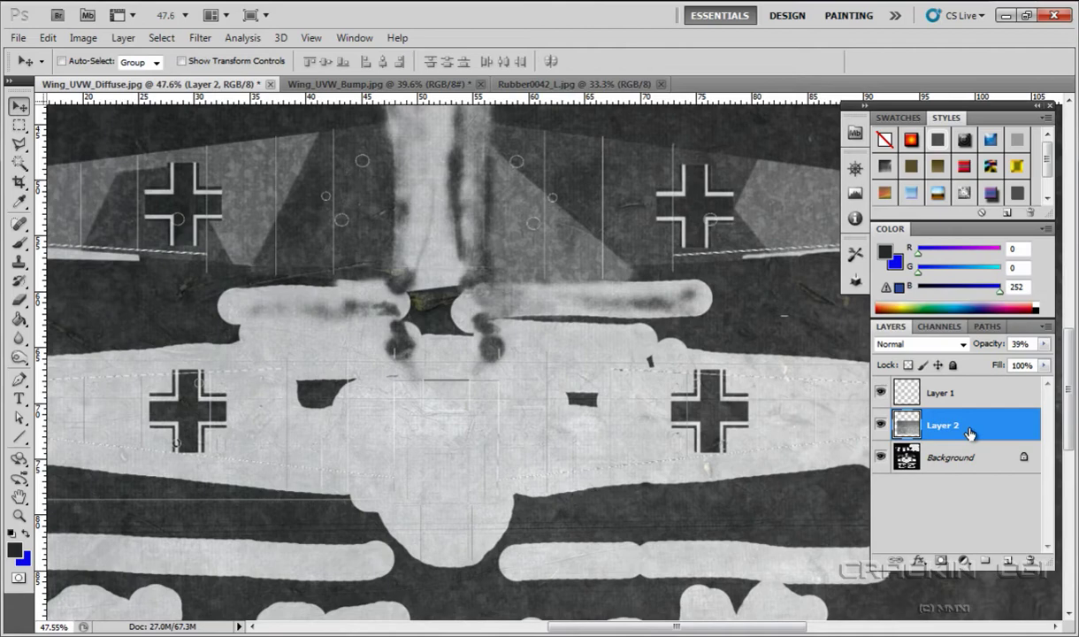
Step: Flatten the layered image and save it as a JPEG named Wing_UVW_SpecA in the scenes folder
left_click(123, 38)
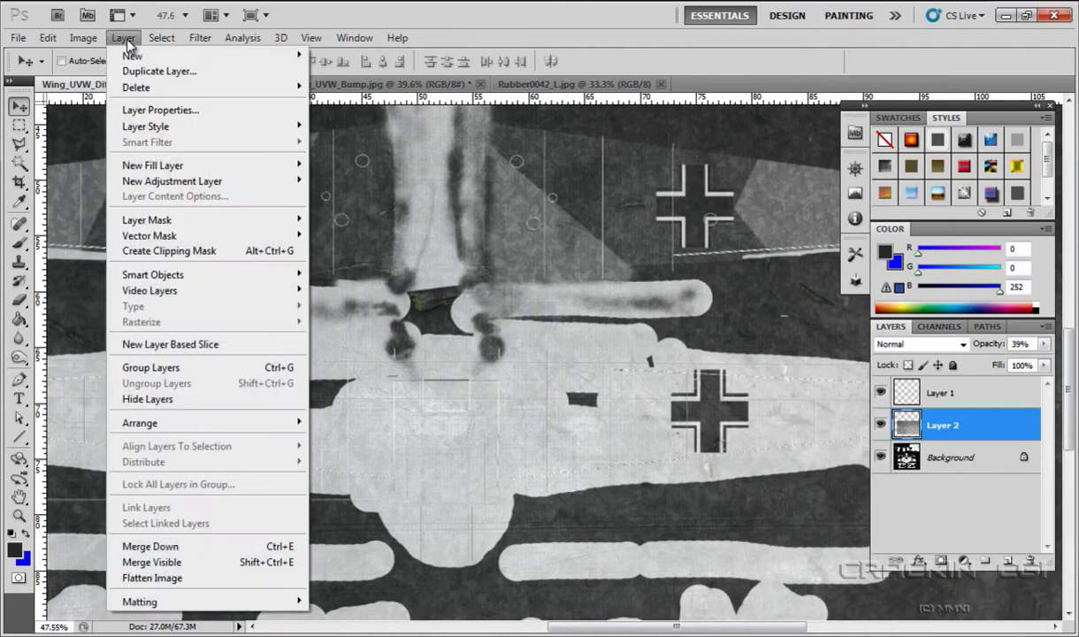
left_click(171, 578)
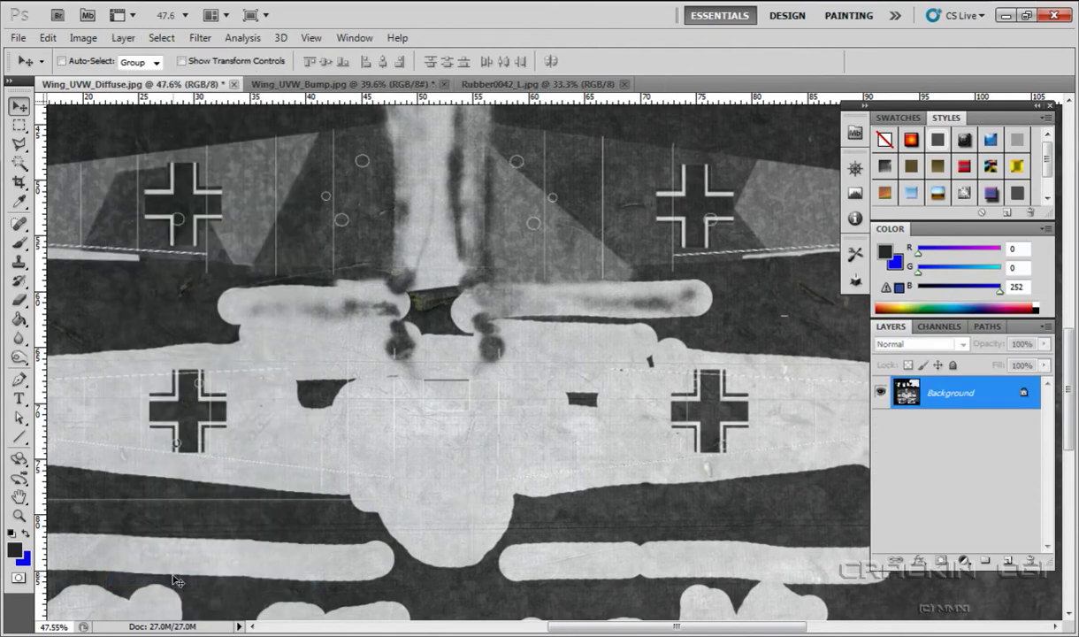
left_click(20, 38)
left_click(69, 292)
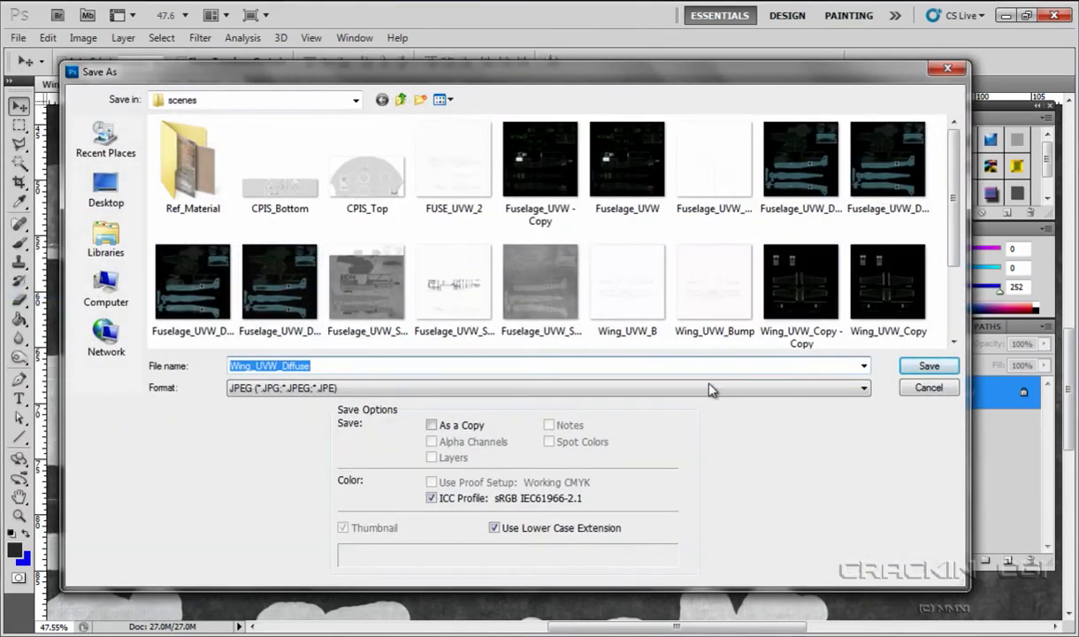
left_click_drag(311, 366, 279, 366)
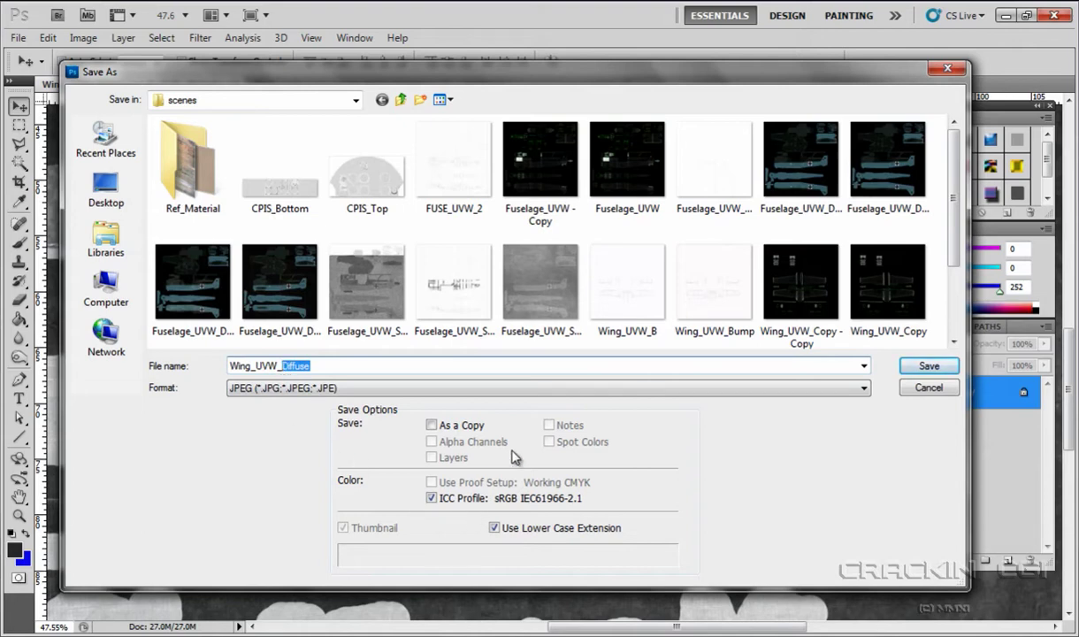
type("SpecA")
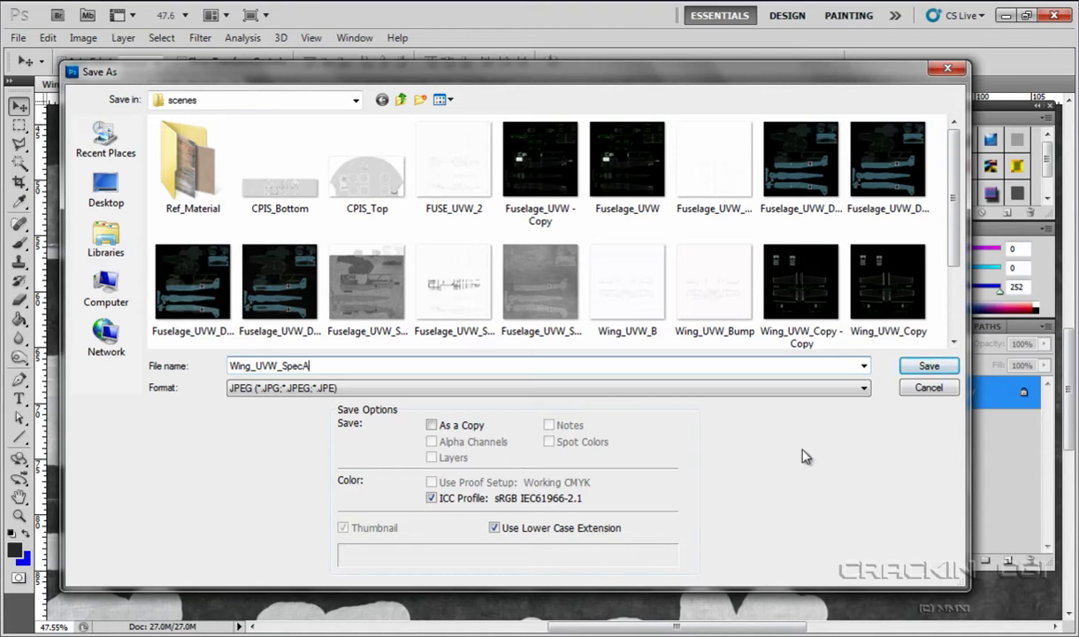
left_click(934, 368)
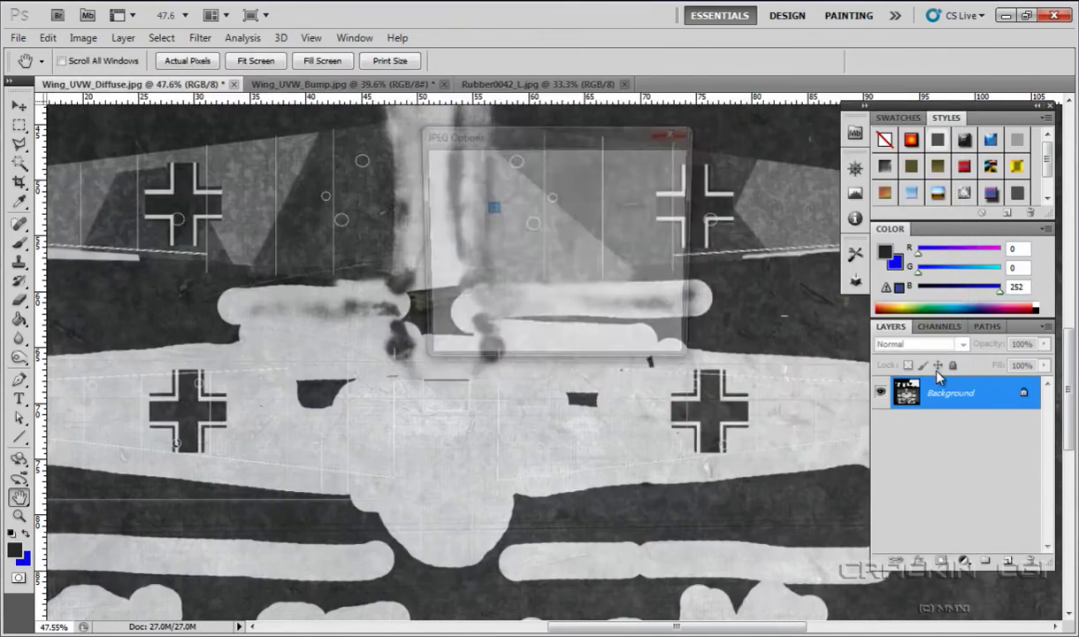
left_click(654, 165)
key("v")
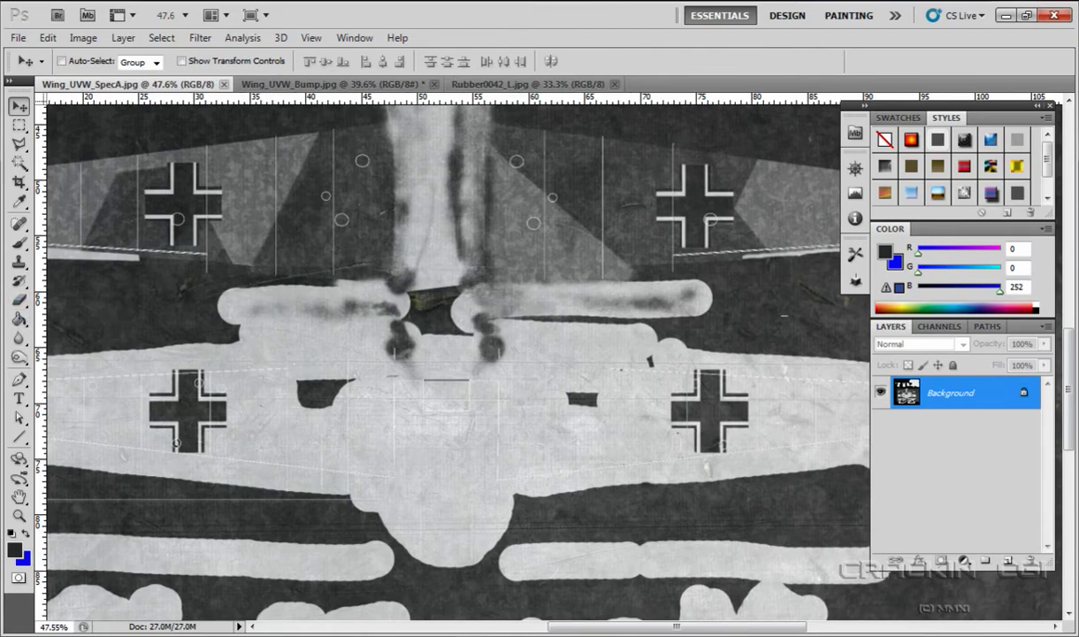
Step: Switch to 3ds Max and assign the Wing_UVW_SpecA bitmap to the Specular Level map of the Wing_UVW_Map material
left_click(102, 186)
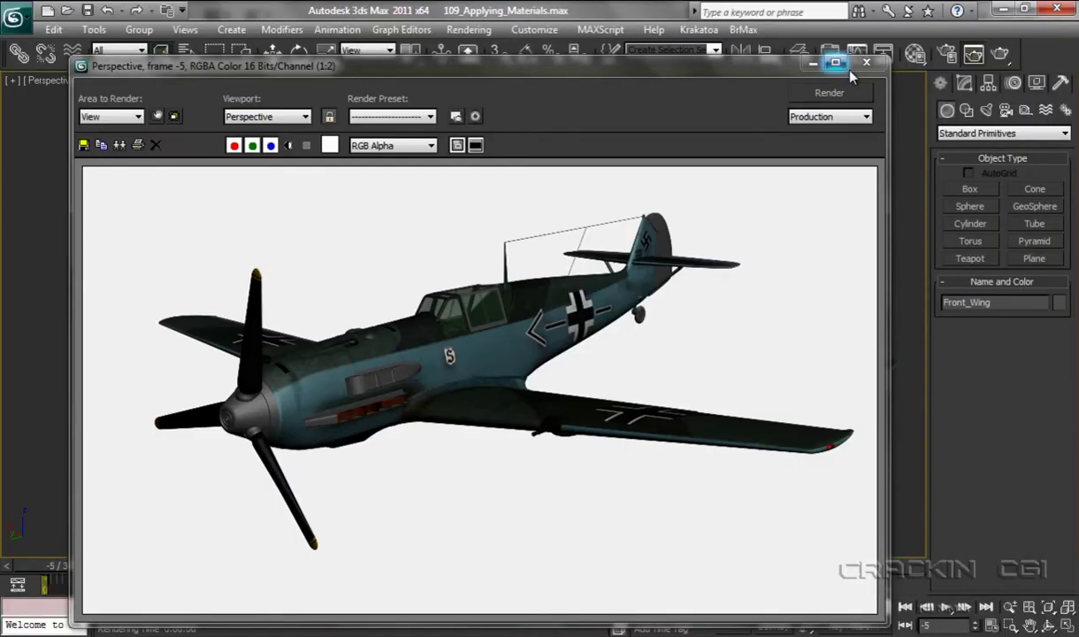
left_click(866, 63)
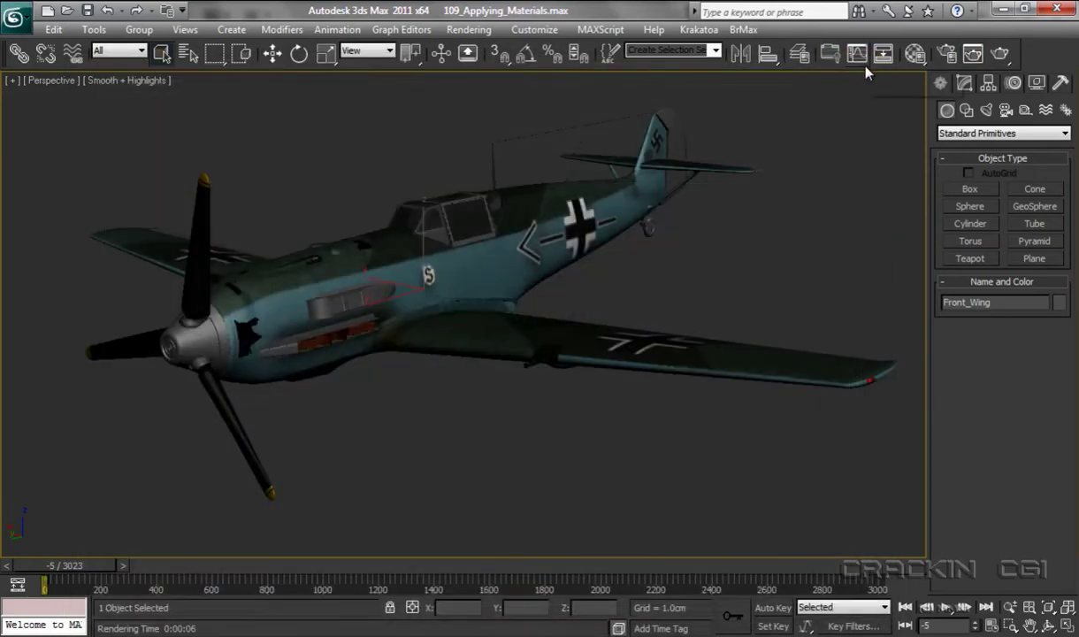
left_click(916, 54)
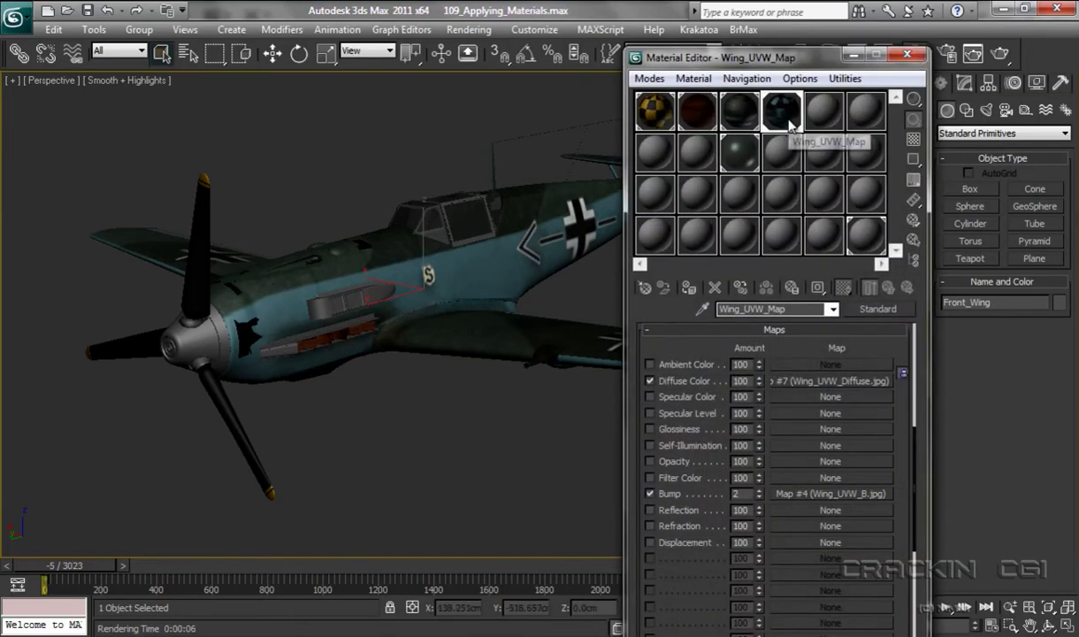
left_click(817, 413)
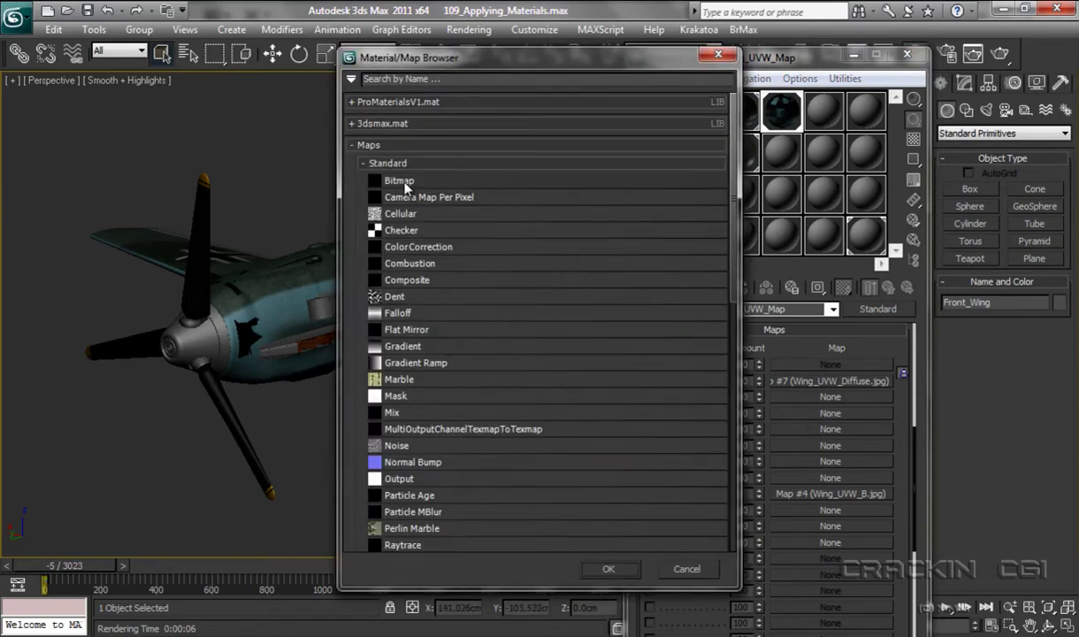
double_click(399, 180)
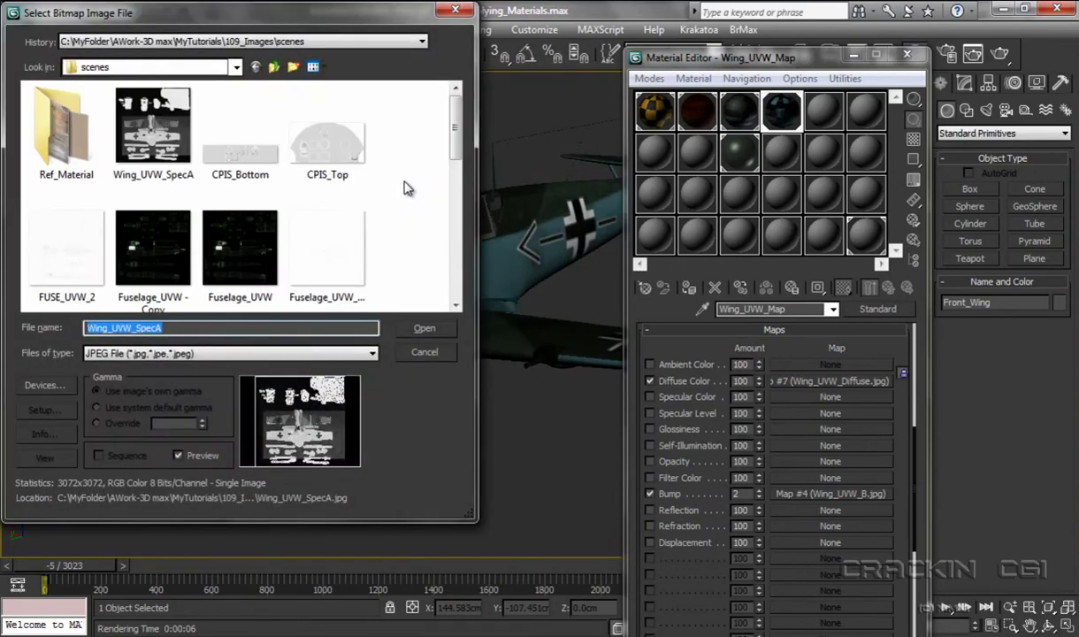
left_click(162, 151)
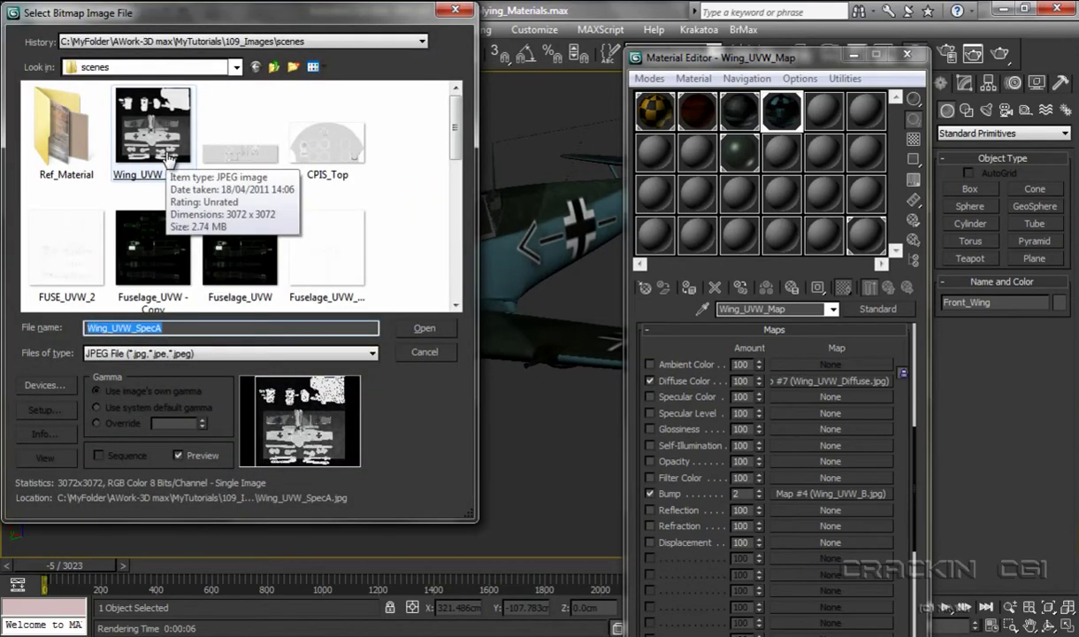
double_click(168, 158)
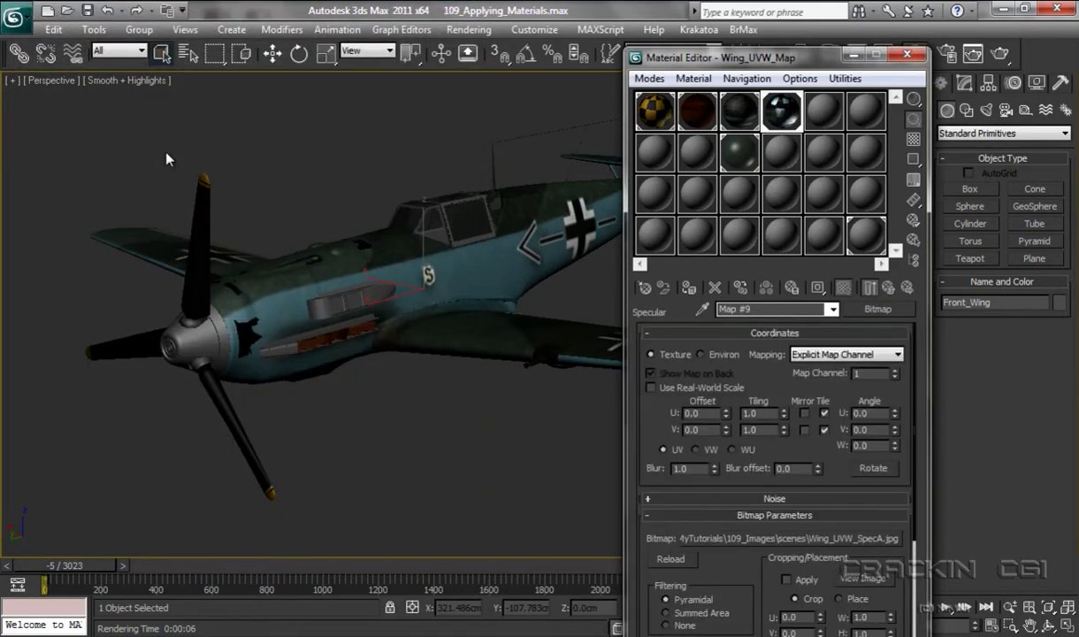
left_click(889, 288)
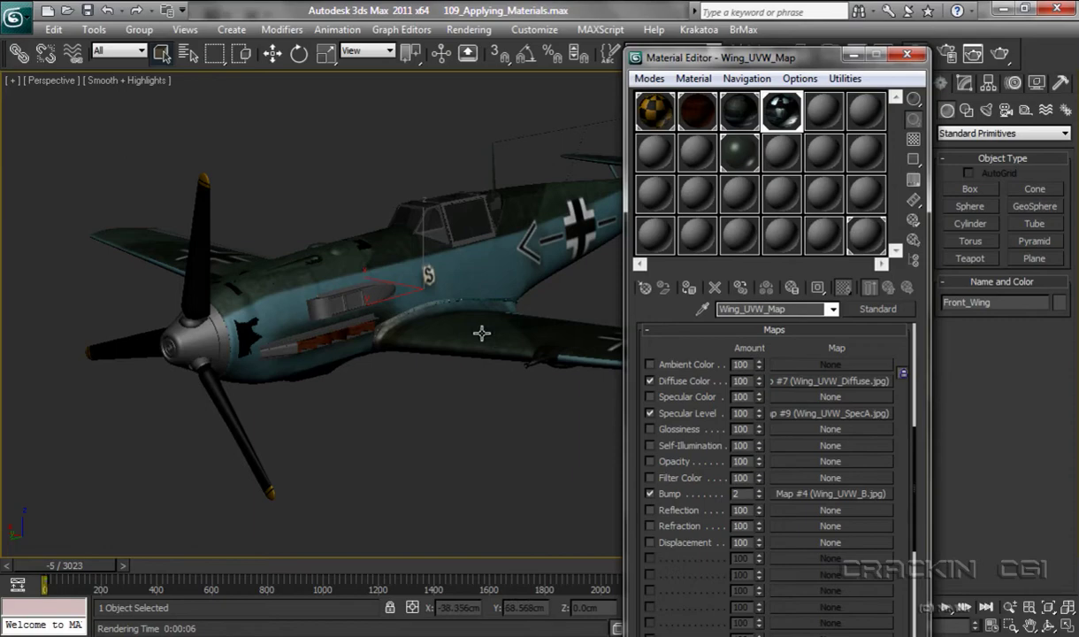
Step: Render the aircraft from the current view and again from a raised rear view showing the upper wing surfaces
left_click(999, 54)
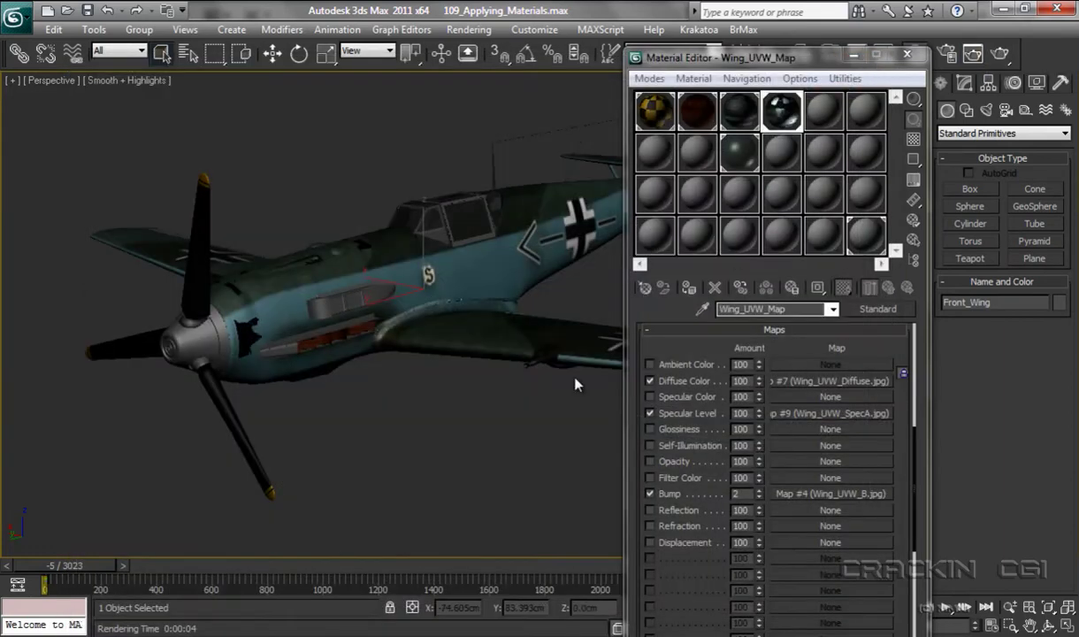
middle_click_drag(561, 420, 488, 407, "alt")
left_click(1000, 55)
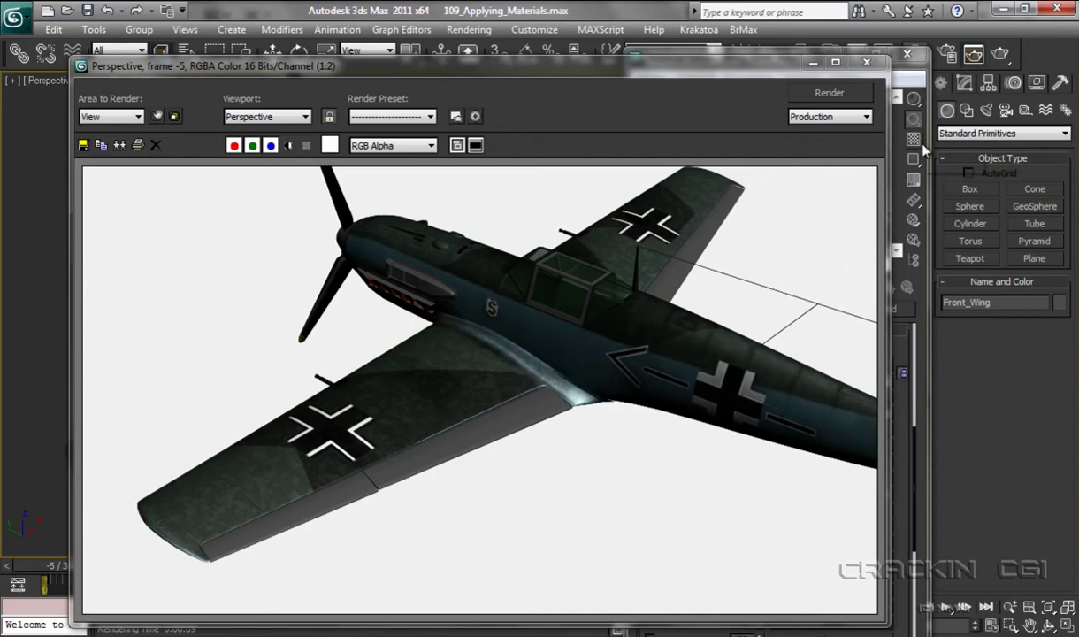
Step: Reduce the Specular Level map amount of the Wing_UVW_Map material and render the aircraft again
key("m")
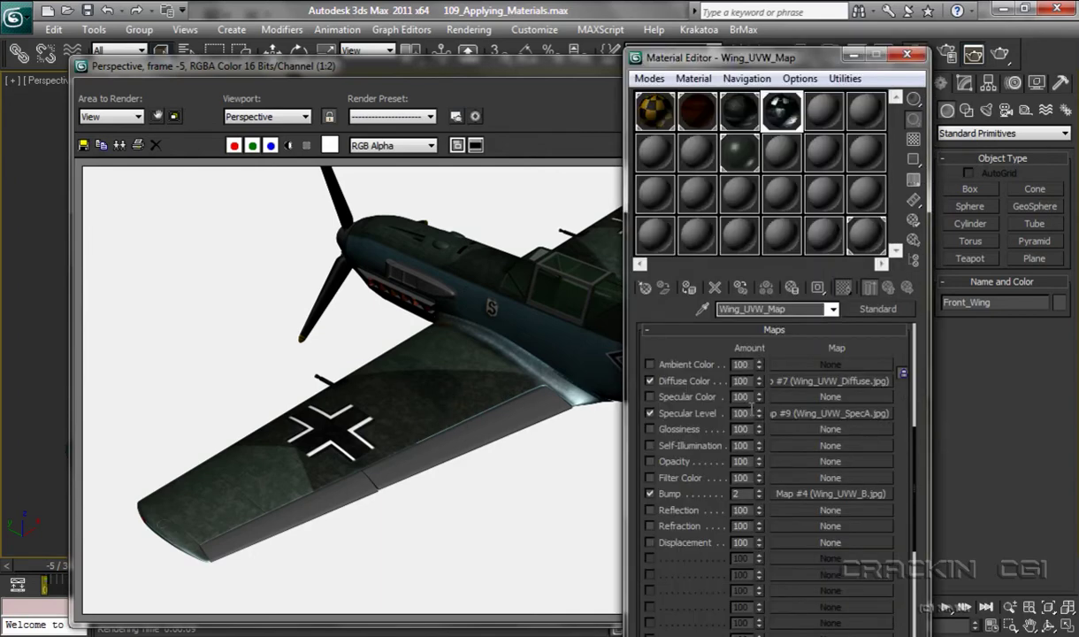
left_click_drag(759, 418, 762, 446)
left_click(511, 80)
left_click(840, 97)
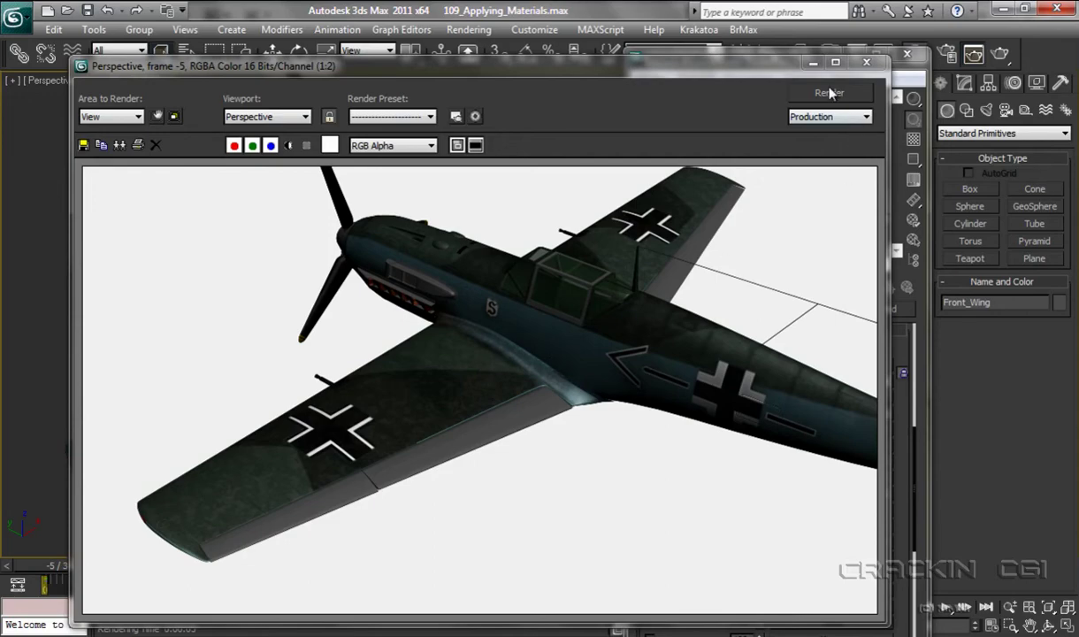
Step: Render the aircraft from below to examine the underside of the wing, and return to the upper wing view
left_click(865, 62)
middle_click_drag(459, 436, 519, 251, "alt")
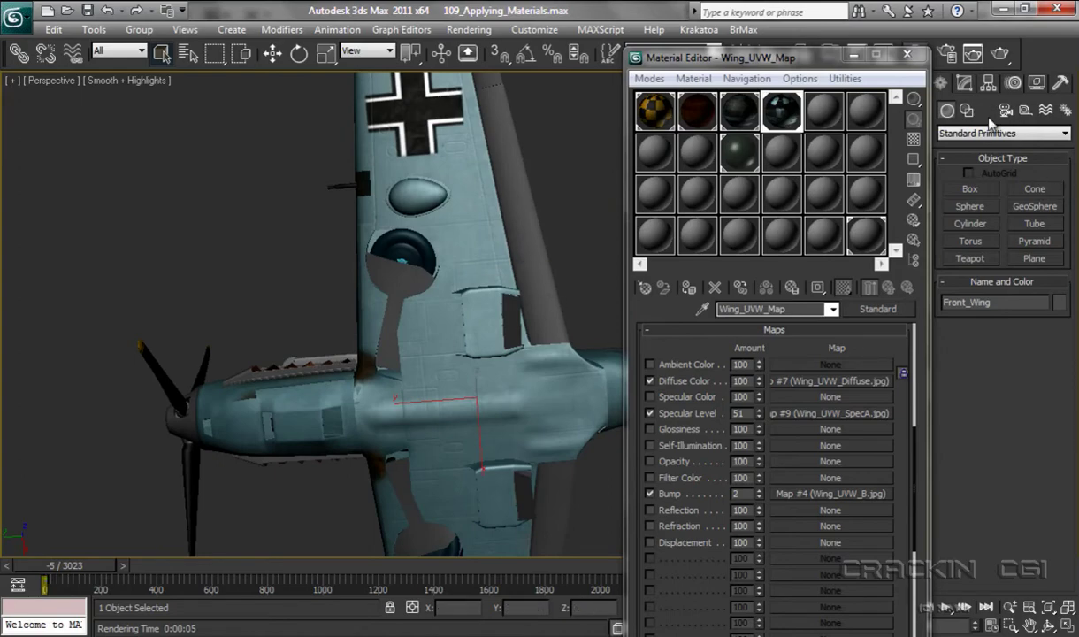
left_click(1001, 54)
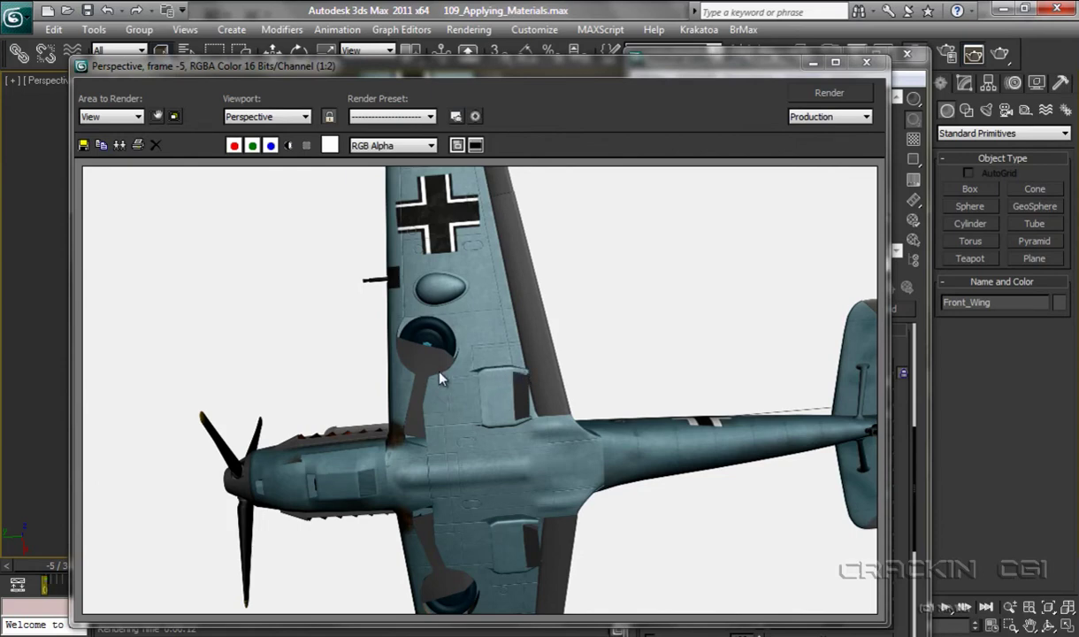
left_click(866, 63)
middle_click_drag(549, 253, 544, 468, "alt")
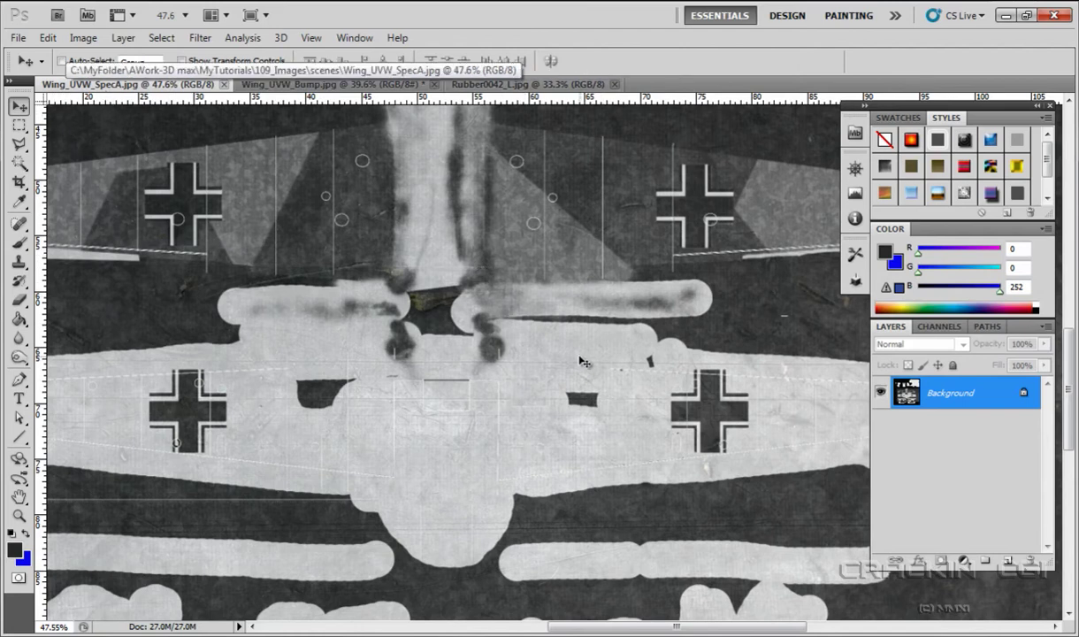
Step: Switch to Photoshop and apply Color Balance to Wing_UVW_SpecA, setting the midtones to +100 red and +100 green and shifting them toward yellow
left_click(83, 38)
mouse_move(91, 79)
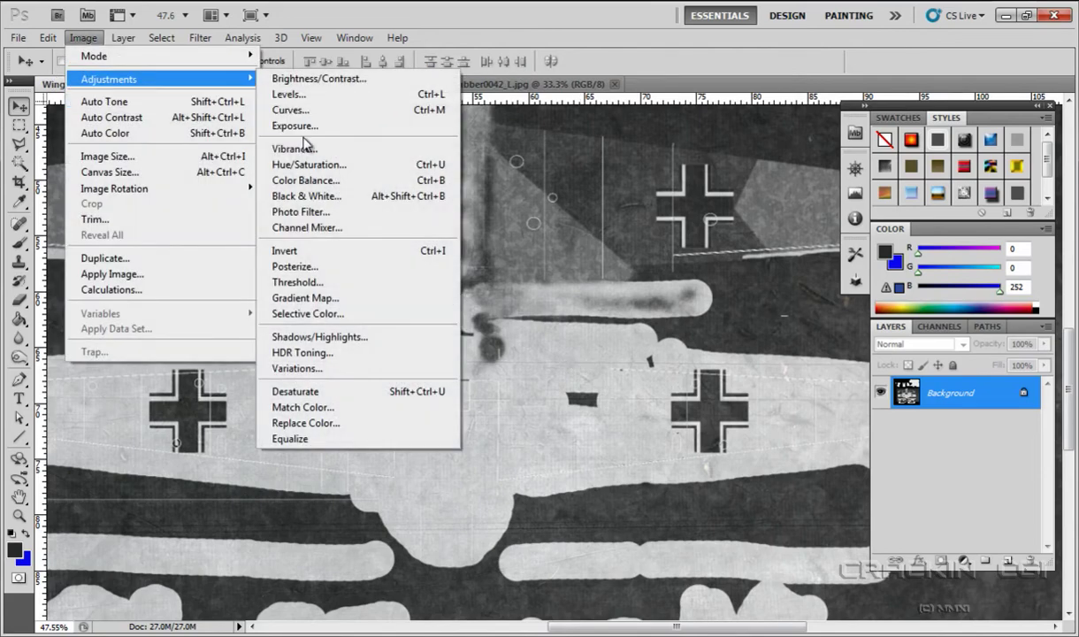
left_click(306, 181)
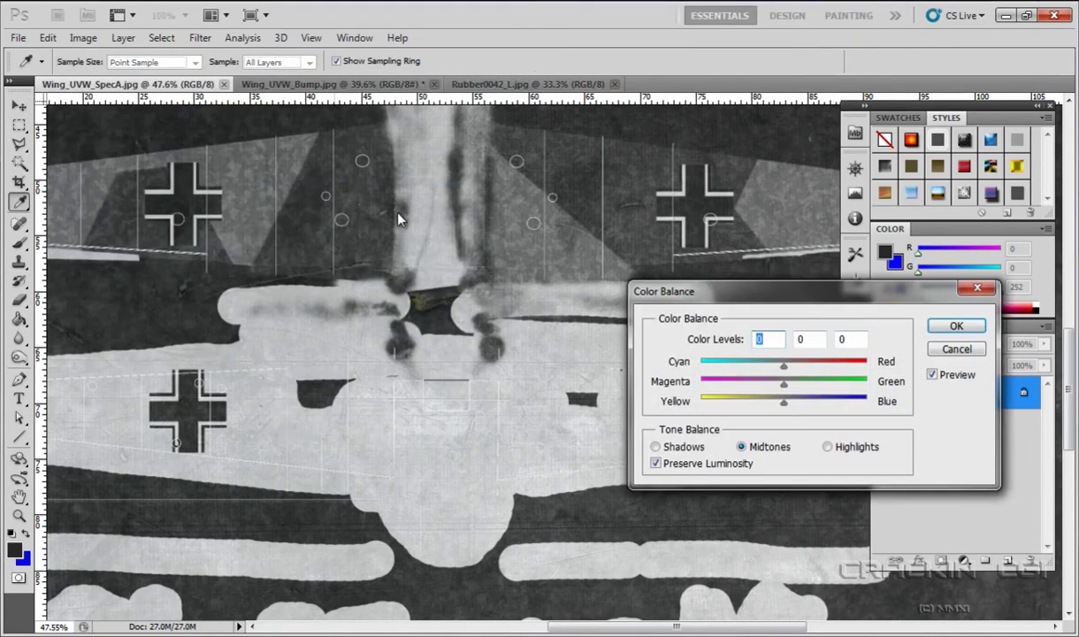
left_click_drag(783, 386, 874, 386)
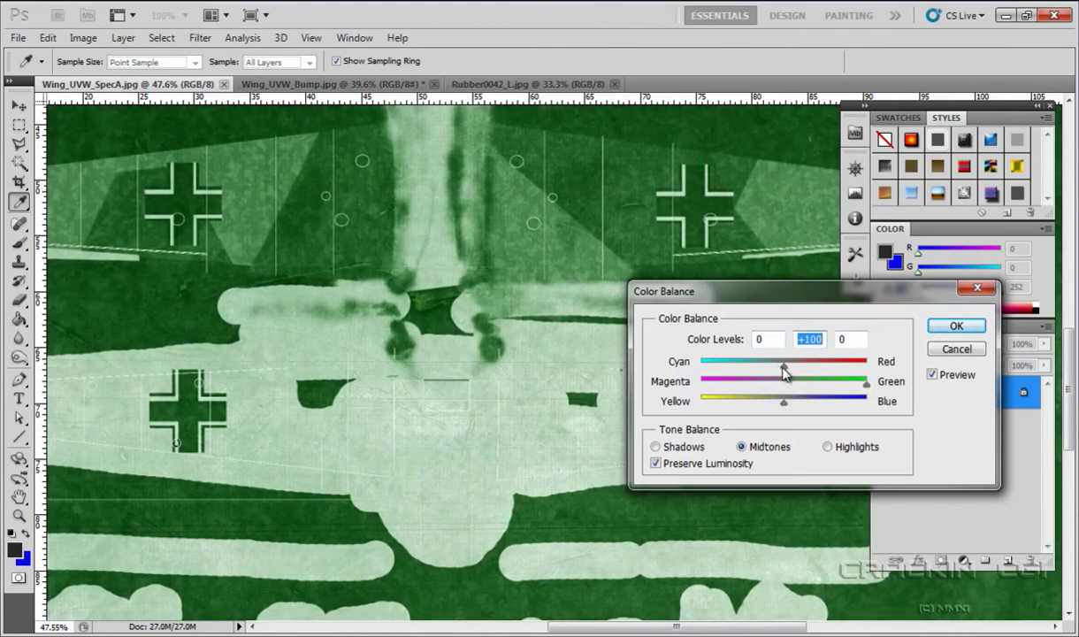
left_click_drag(784, 372, 875, 373)
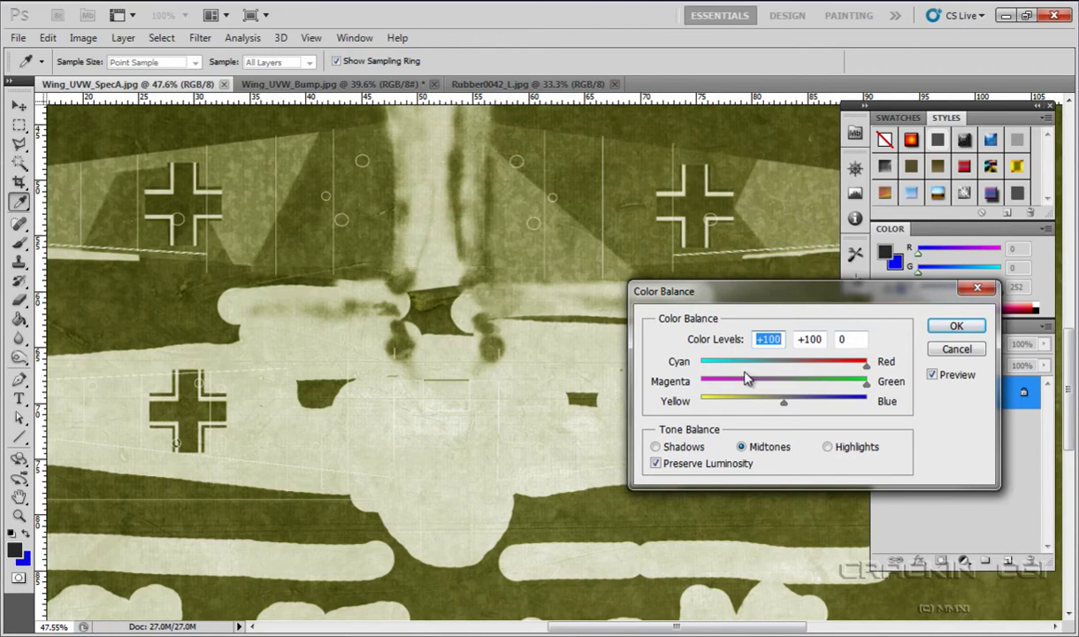
left_click_drag(783, 403, 721, 406)
Step: Set the Color Balance shadows to about -3 cyan/red, +11 magenta/green and +62 yellow/blue, and apply the adjustment
left_click(656, 447)
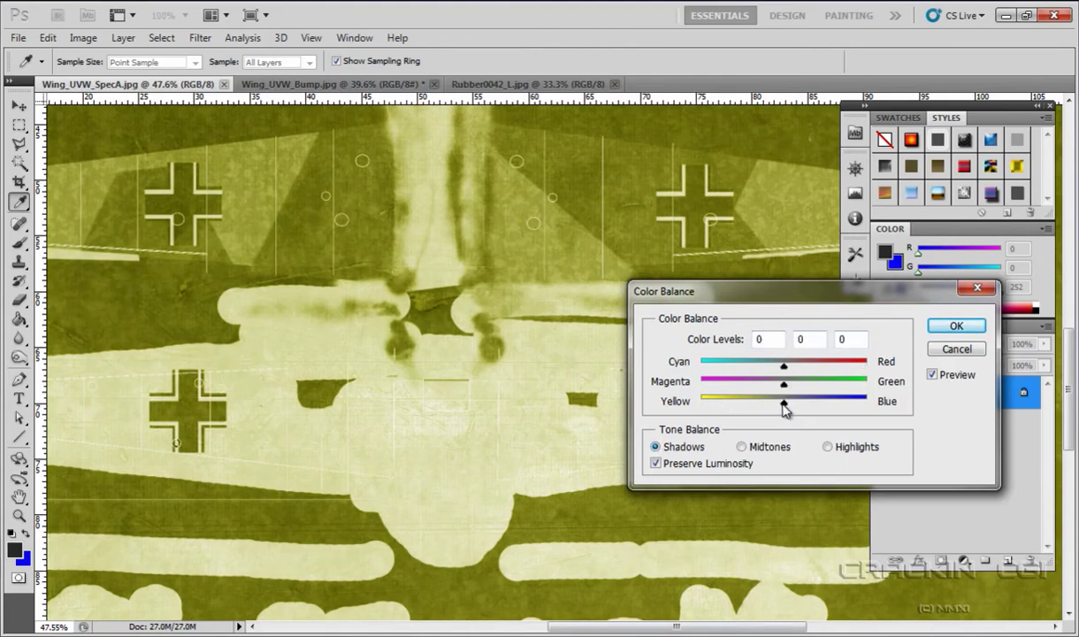
left_click_drag(783, 406, 835, 405)
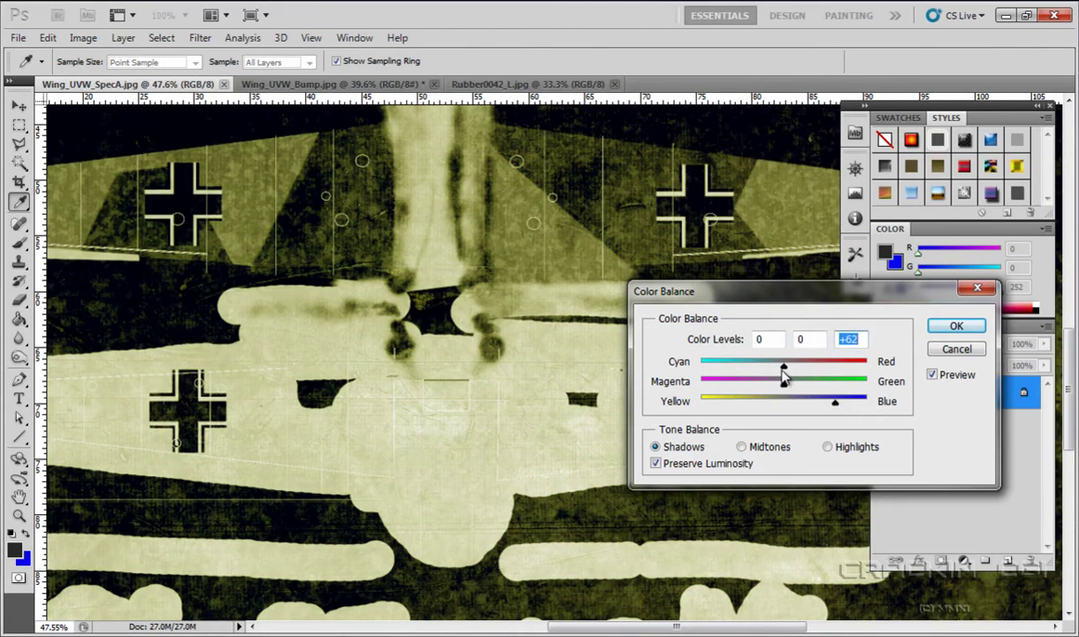
mouse_move(800, 372)
left_mouse_down()
mouse_move(819, 372)
mouse_move(763, 373)
mouse_move(783, 375)
mouse_move(768, 389)
mouse_move(760, 381)
mouse_move(794, 389)
left_mouse_up()
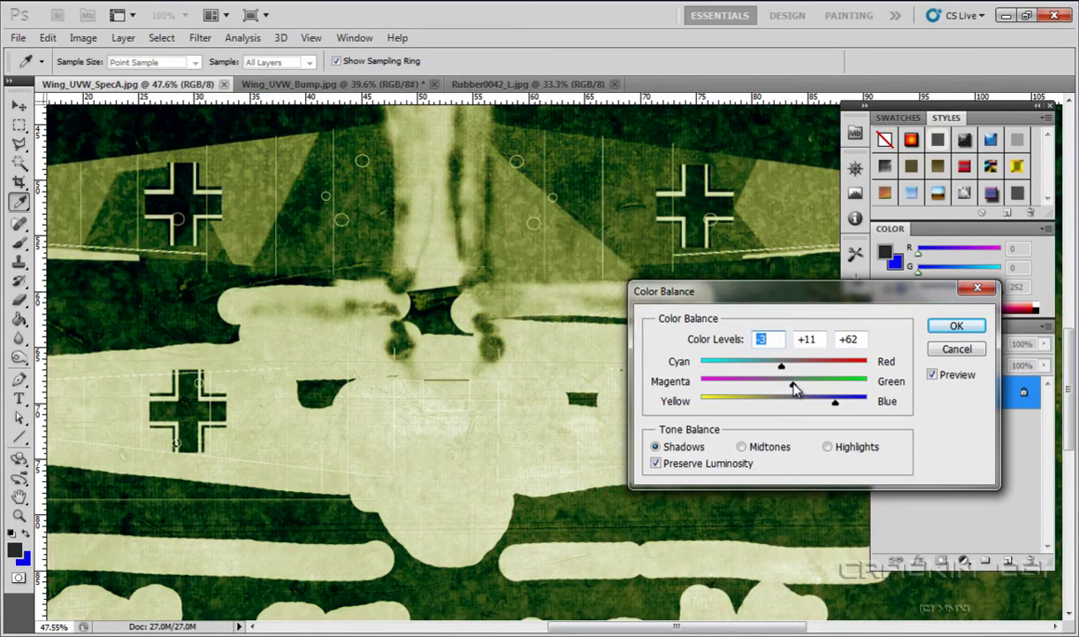
left_click_drag(794, 389, 794, 387)
left_click(953, 326)
key("v")
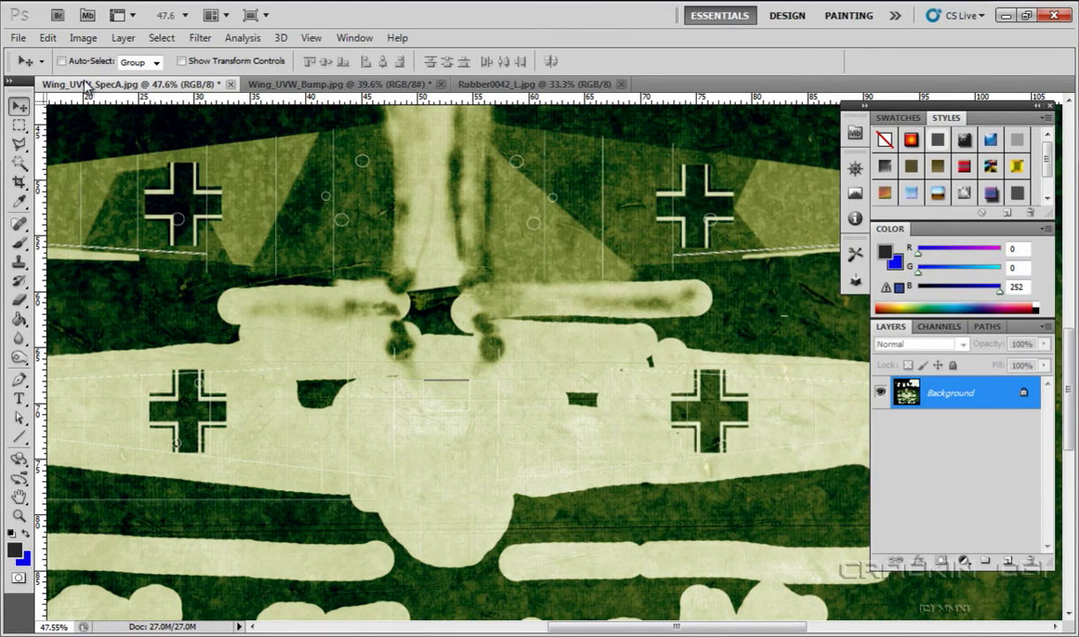
Step: Save the tinted image as a JPEG named Wing_UVW_SpecB in the scenes folder at quality 11
left_click(18, 38)
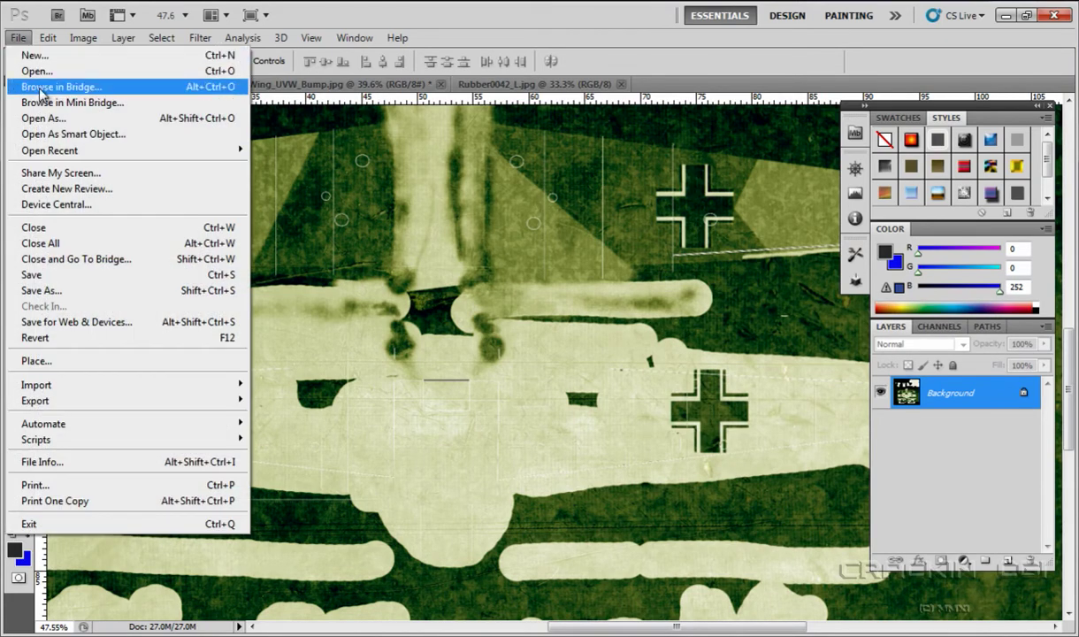
left_click(46, 292)
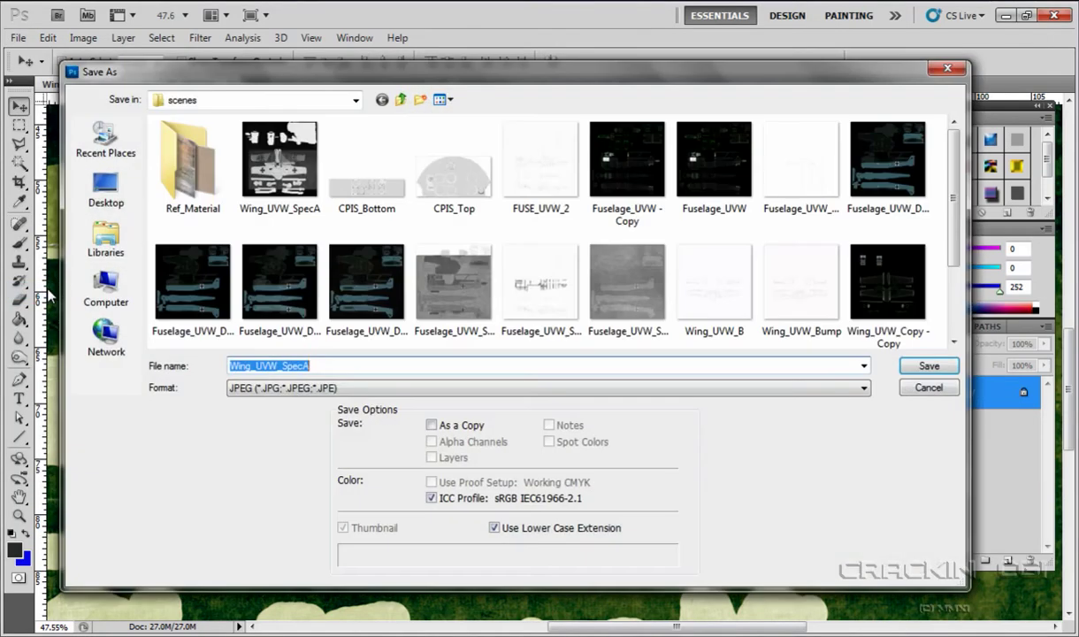
left_click(323, 366)
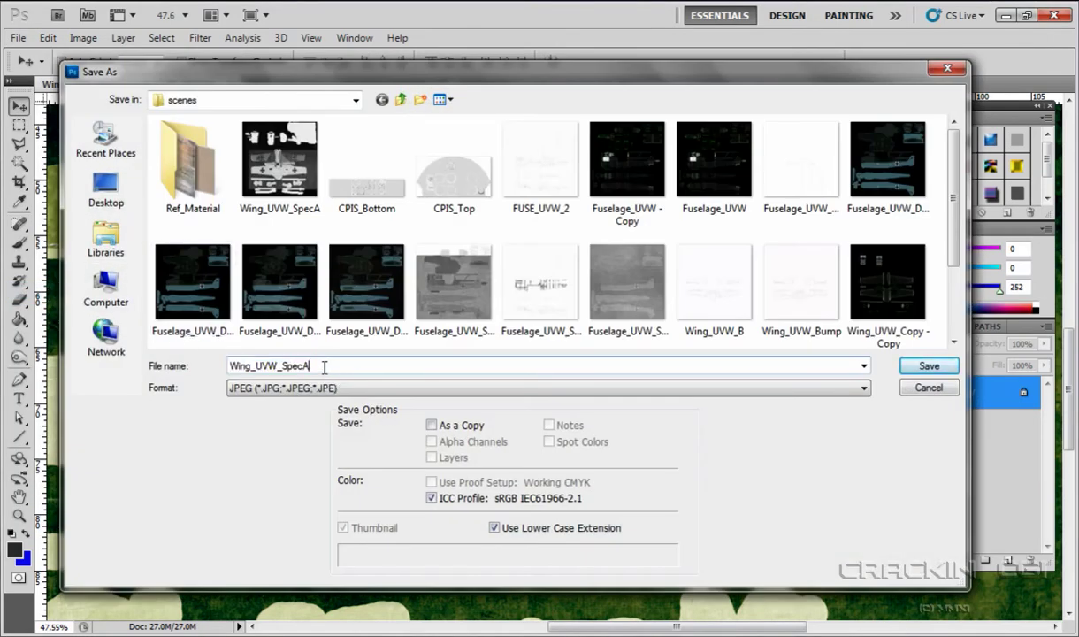
key("BackSpace")
type("B")
left_click(929, 367)
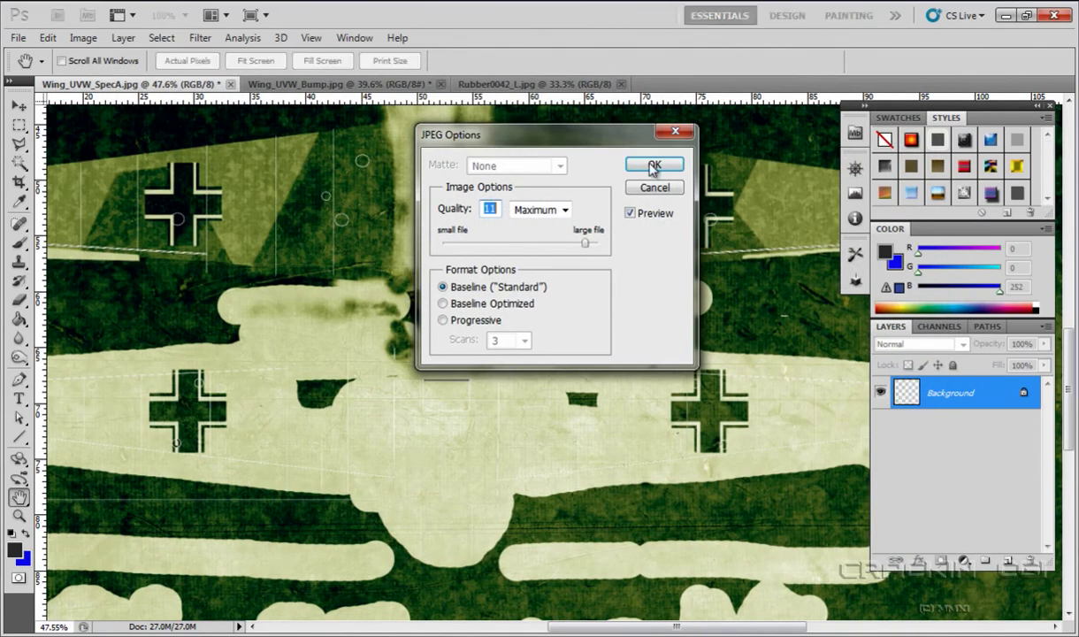
left_click(651, 164)
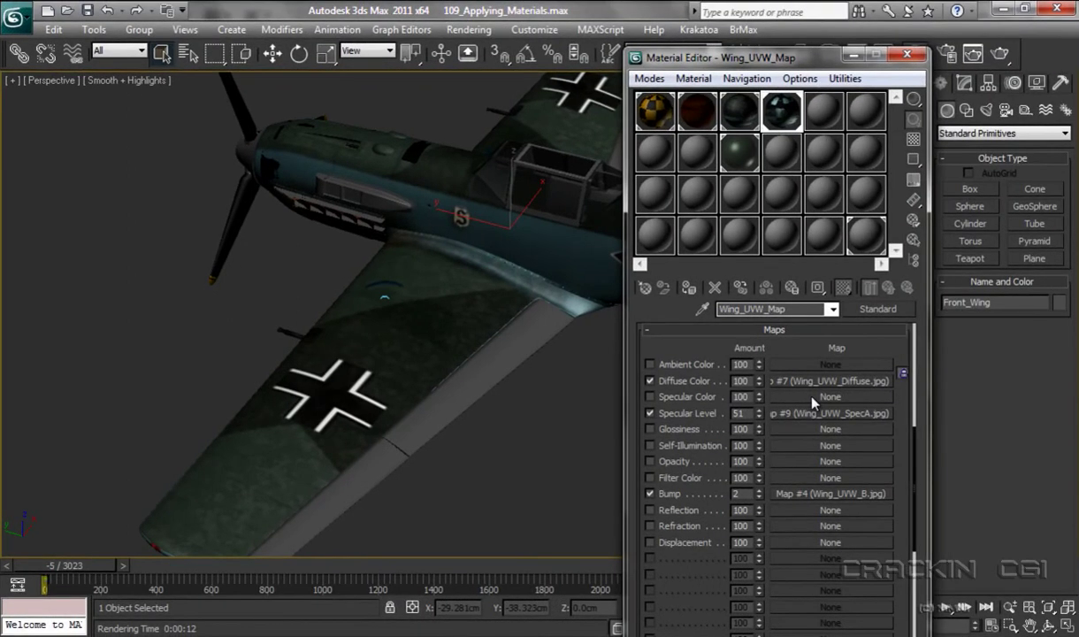
Step: Switch to 3ds Max and assign the Wing_UVW_SpecB bitmap to the Specular Color map of the Wing_UVW_Map material
left_click(812, 398)
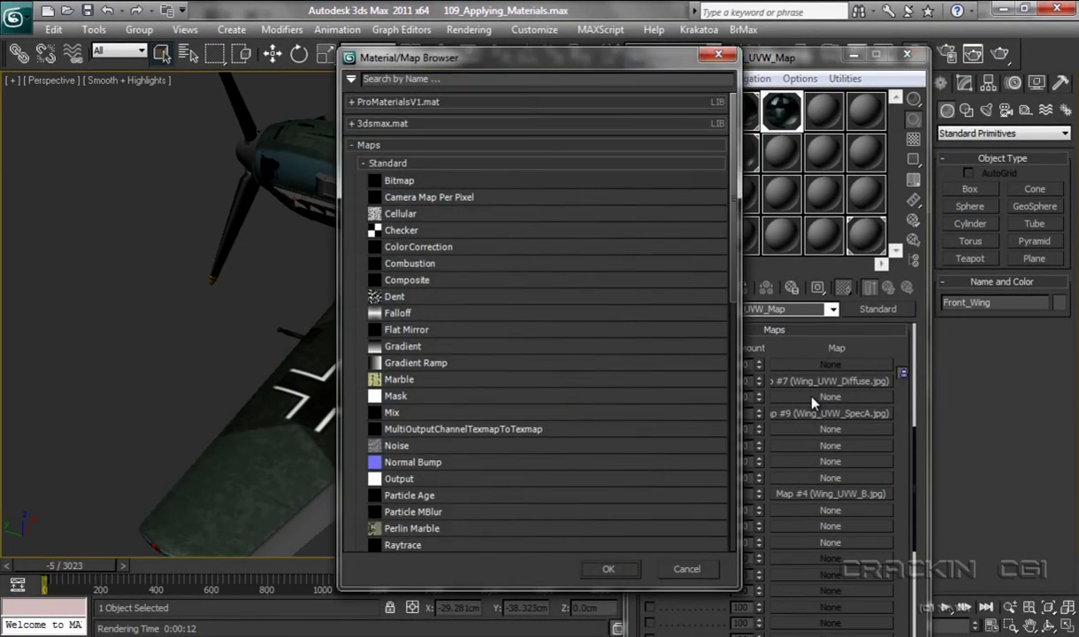
double_click(404, 183)
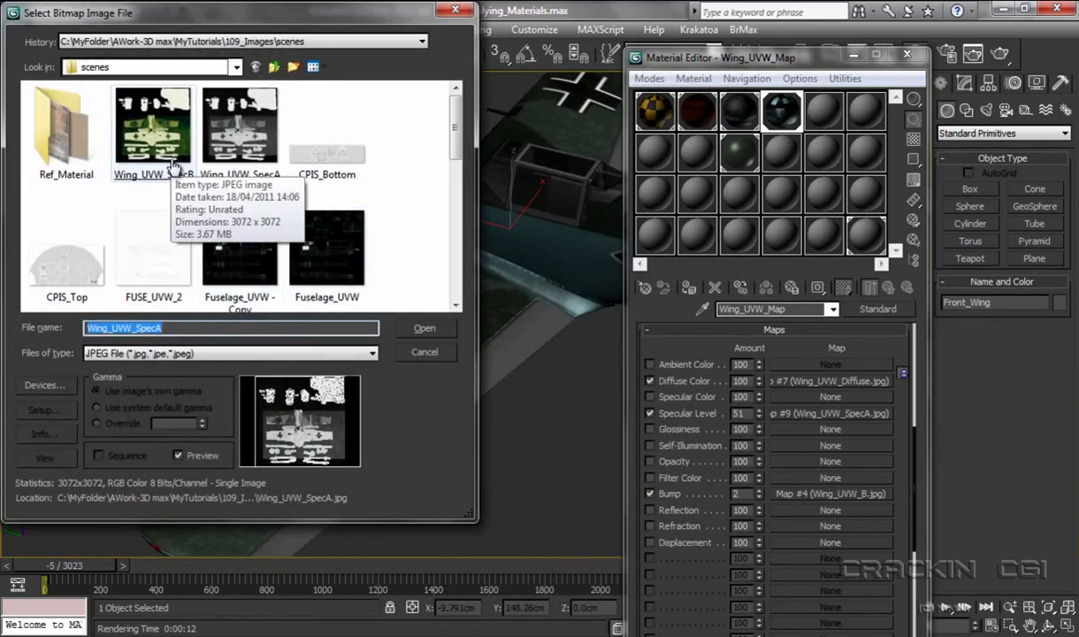
double_click(174, 168)
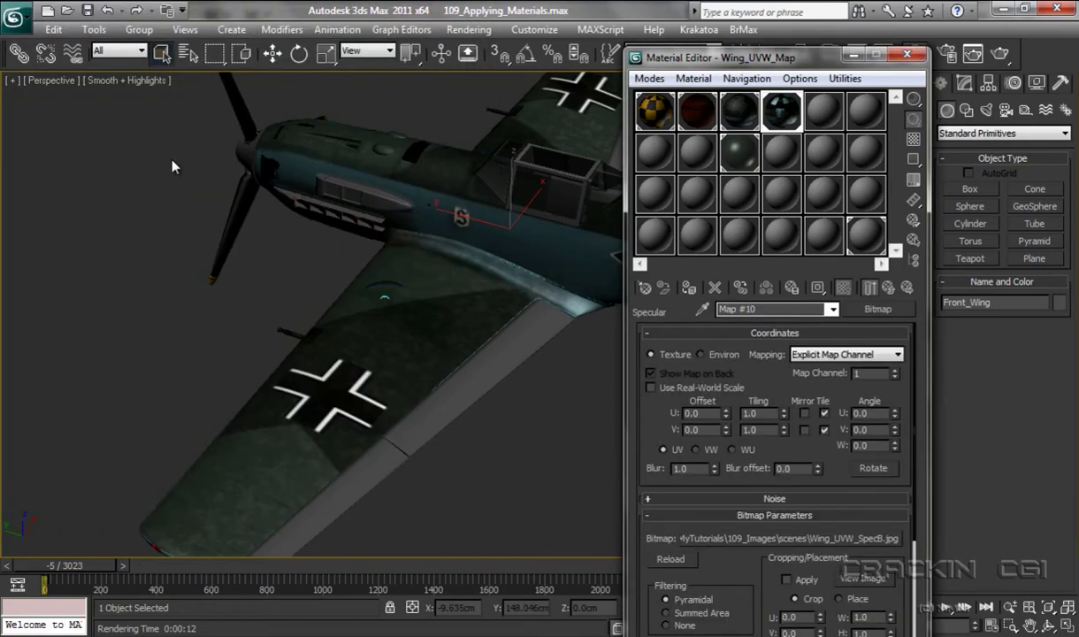
left_click(889, 287)
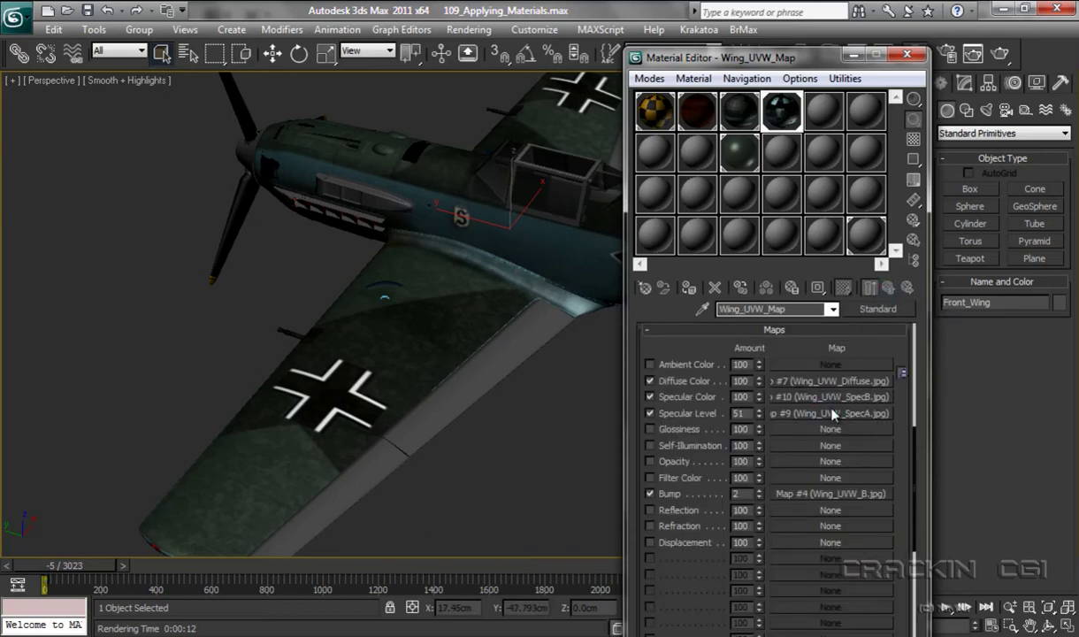
Step: Save the scene and render the aircraft from the upper wing view
key("ctrl+s")
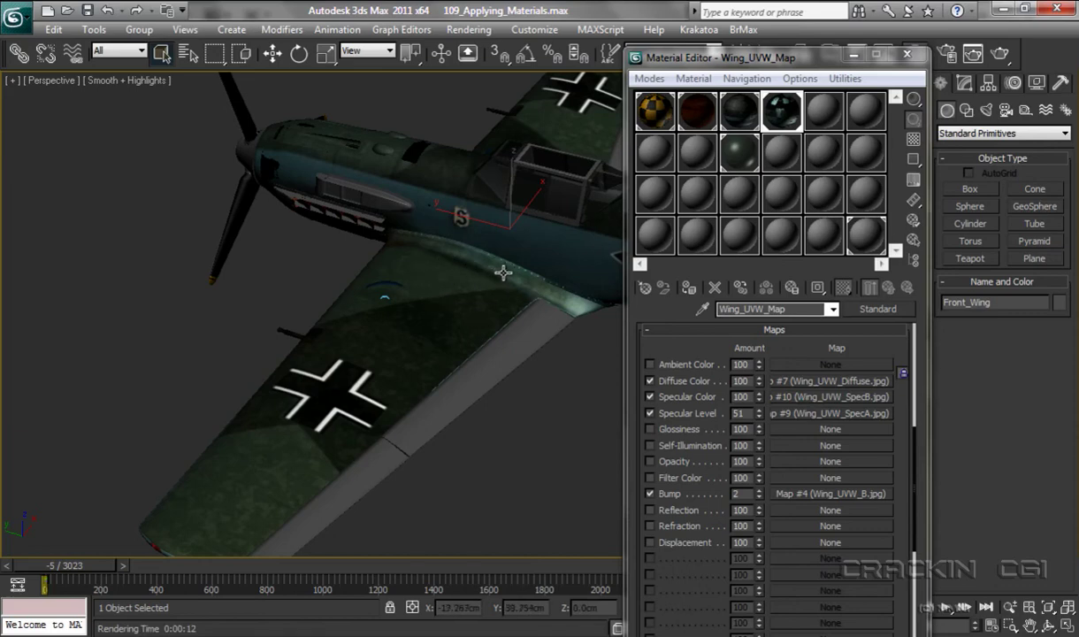
left_click(1002, 55)
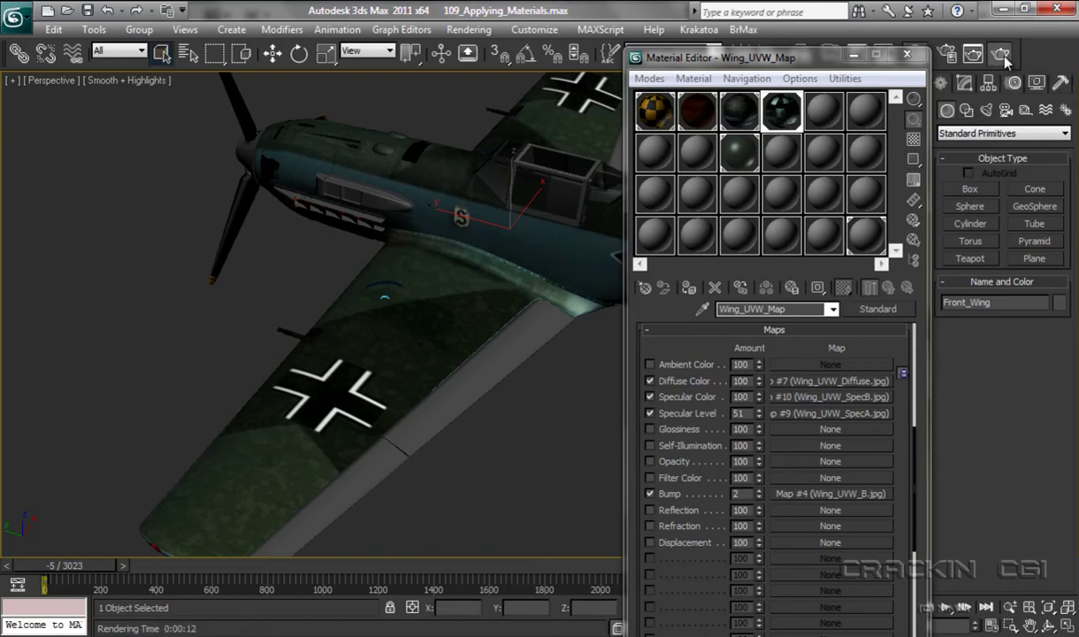